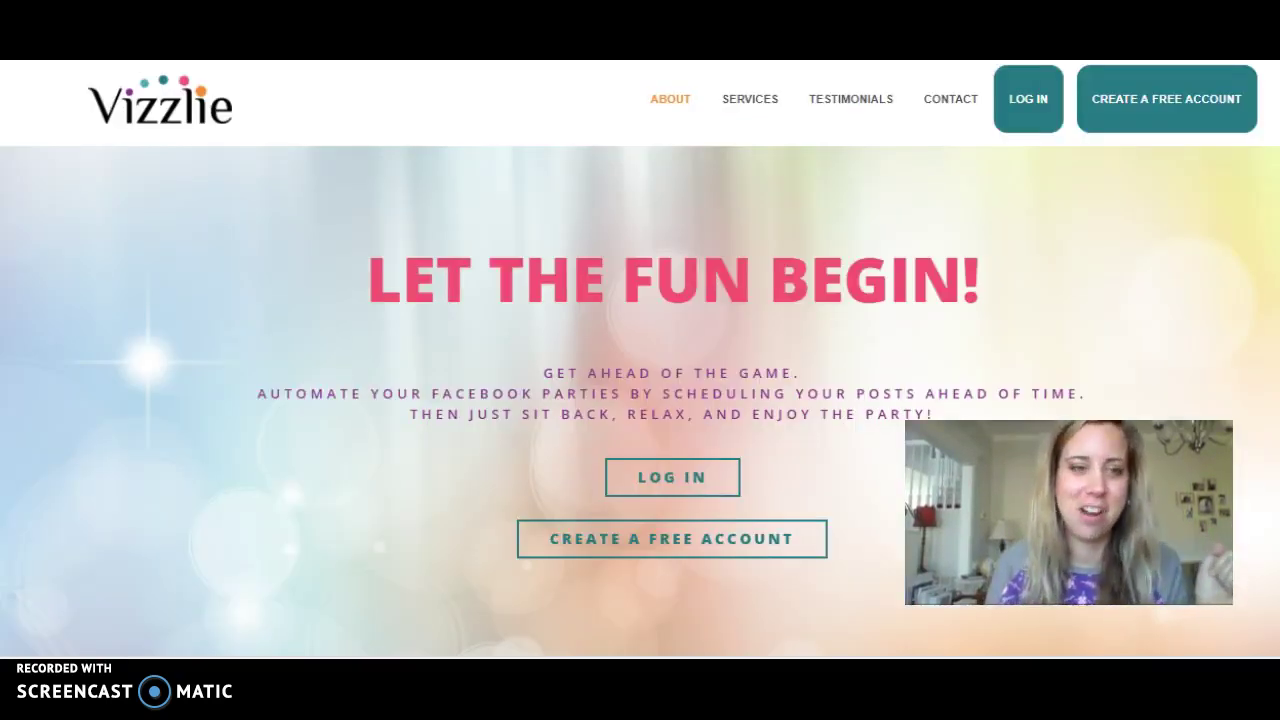
Log in to Vizzlie and scroll the Groups page to the practice group under Available Groups.
{"action": "left_click", "coordinate": [1028, 104]}
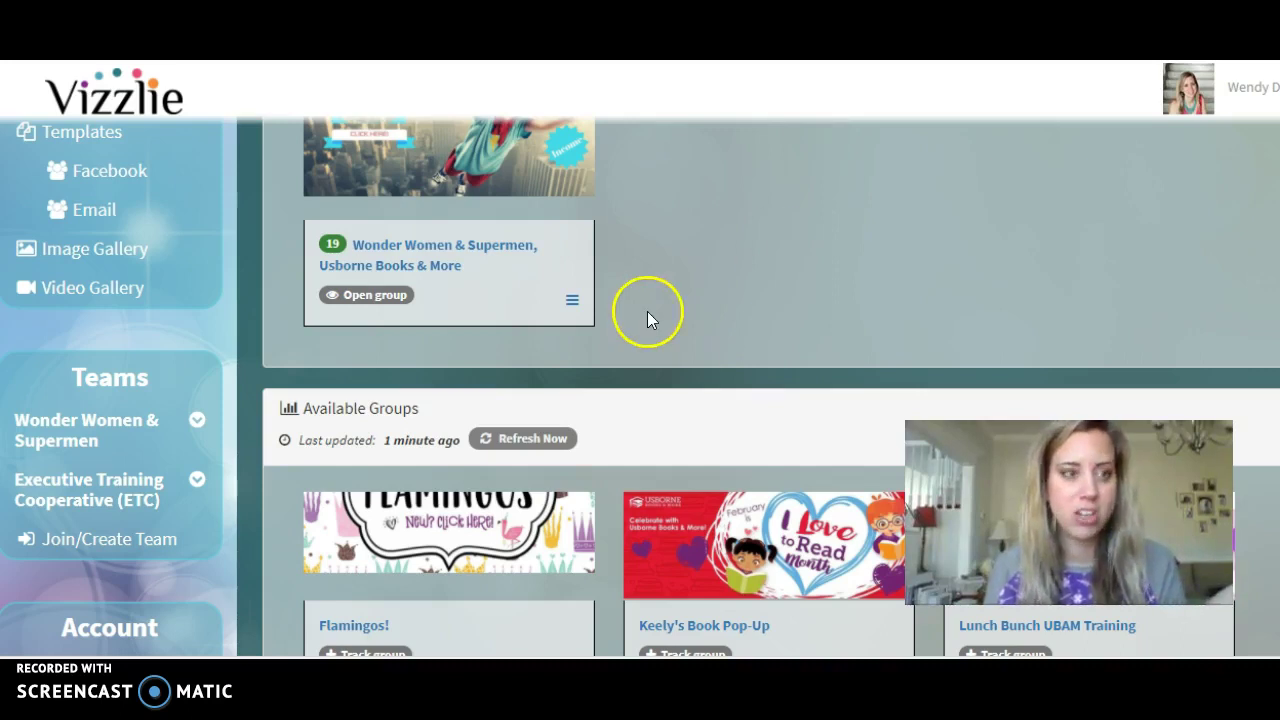
{"action": "scroll", "coordinate": [663, 300], "scroll_direction": "up", "scroll_amount": 1}
{"action": "scroll", "coordinate": [670, 320], "scroll_direction": "up", "scroll_amount": 3}
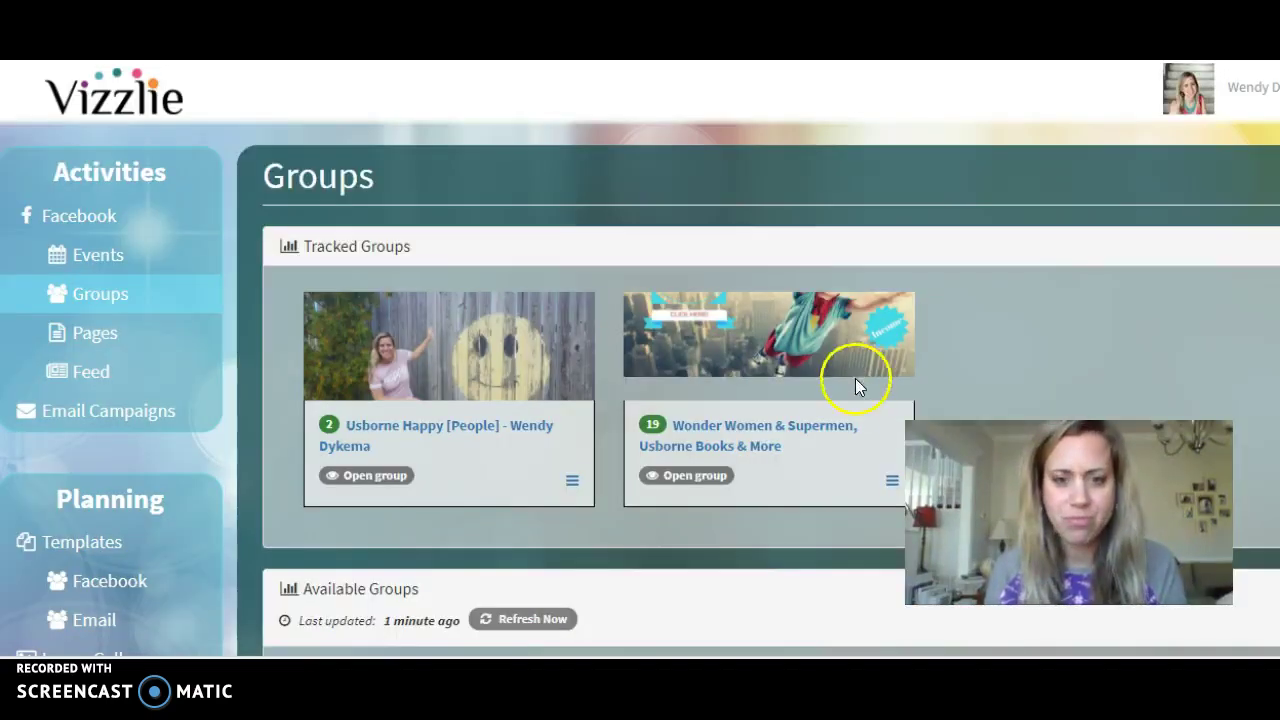
{"action": "scroll", "coordinate": [795, 425], "scroll_direction": "down", "scroll_amount": 4}
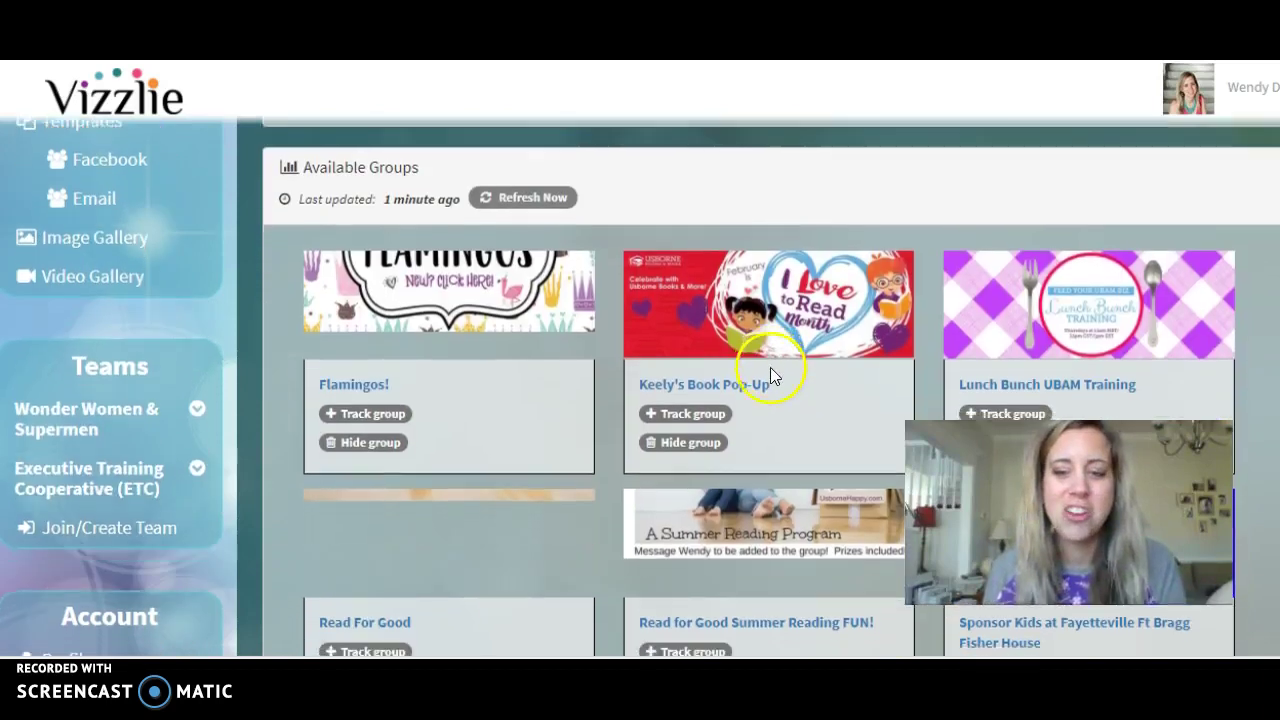
{"action": "scroll", "coordinate": [770, 374], "scroll_direction": "down", "scroll_amount": 5}
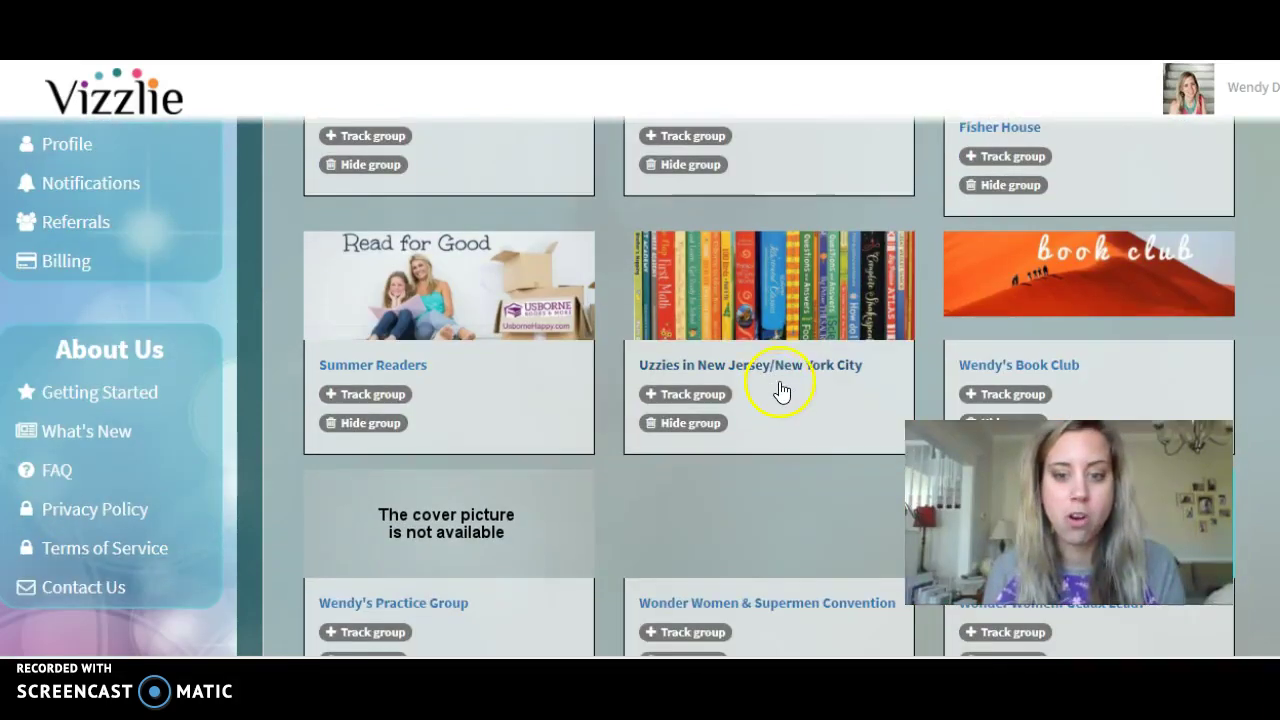
{"action": "scroll", "coordinate": [782, 390], "scroll_direction": "down", "scroll_amount": 4}
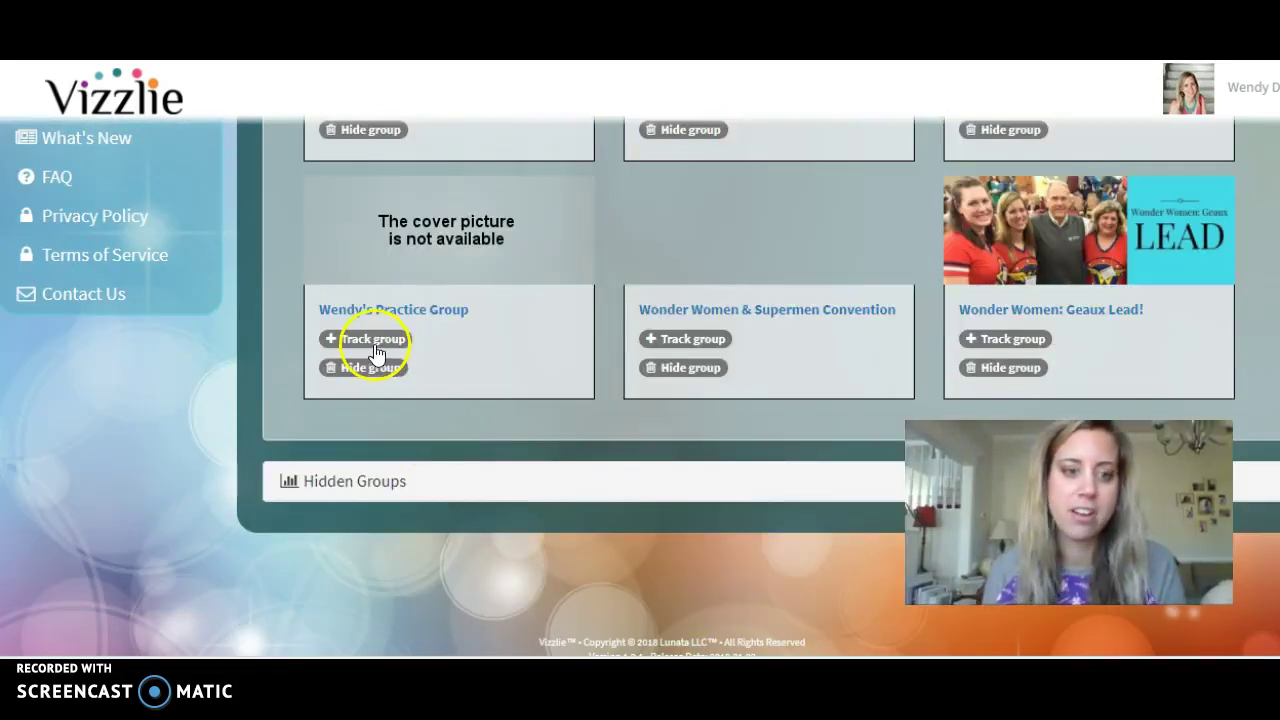
Track the practice group, confirm with Yes, and check it under Tracked Groups.
{"action": "left_click", "coordinate": [372, 342]}
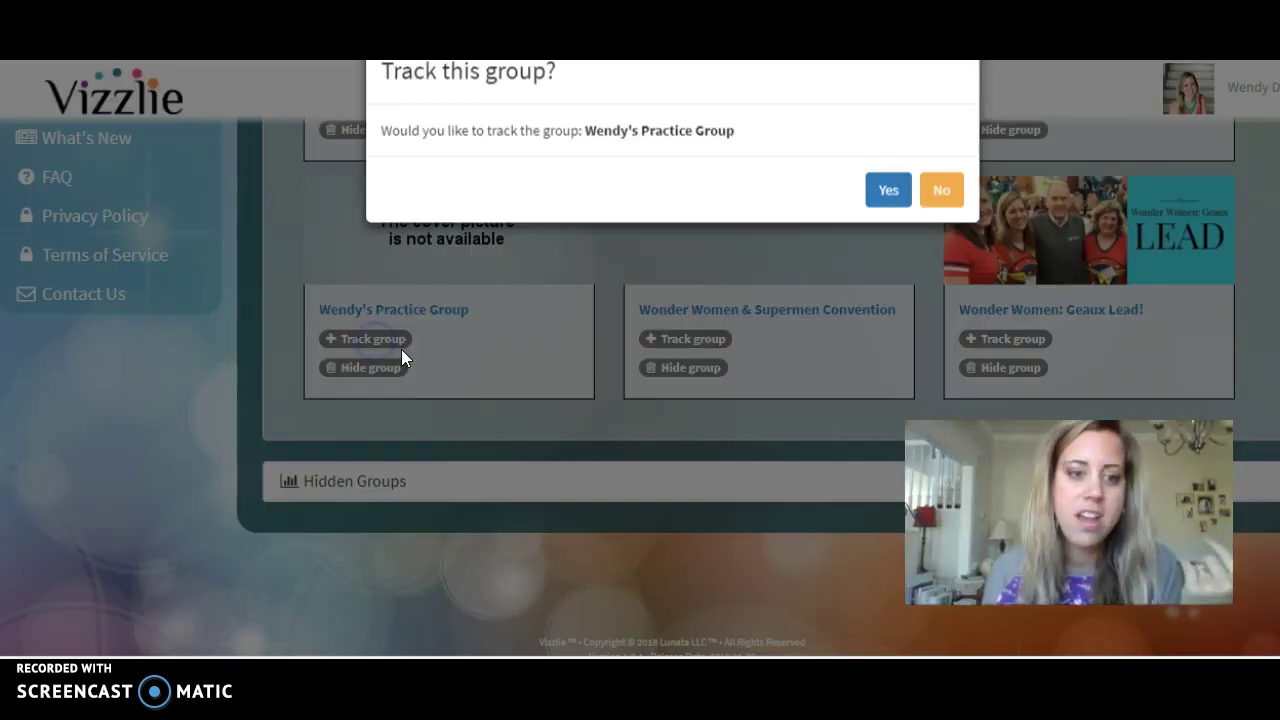
{"action": "left_click", "coordinate": [888, 243]}
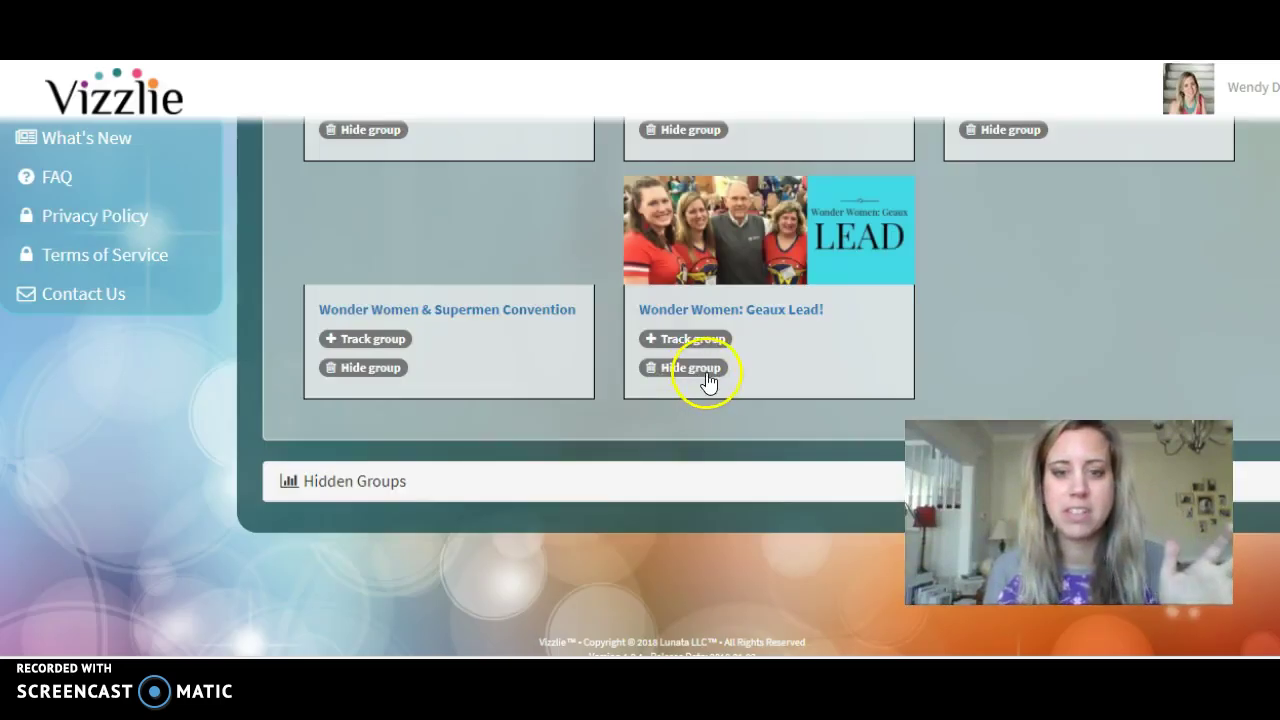
{"action": "scroll", "coordinate": [707, 380], "scroll_direction": "up", "scroll_amount": 10}
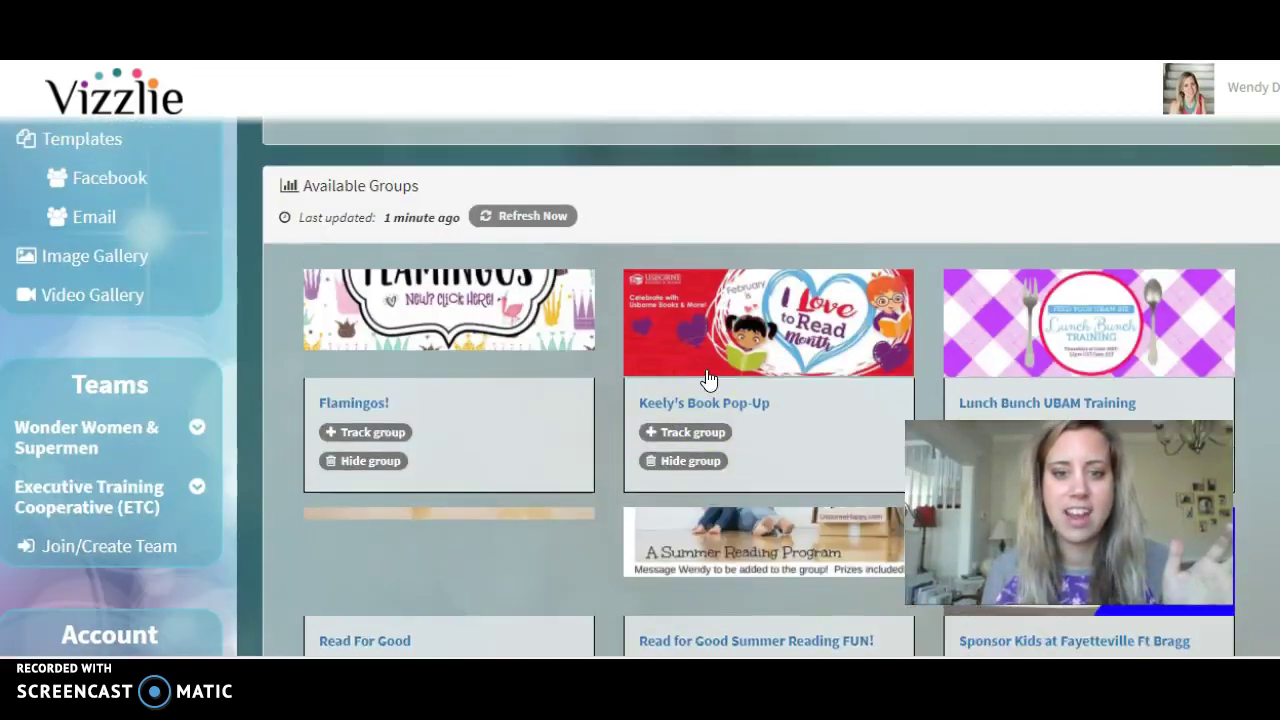
{"action": "scroll", "coordinate": [708, 378], "scroll_direction": "up", "scroll_amount": 5}
{"action": "left_click", "coordinate": [766, 391]}
{"action": "scroll", "coordinate": [765, 397], "scroll_direction": "down", "scroll_amount": 2}
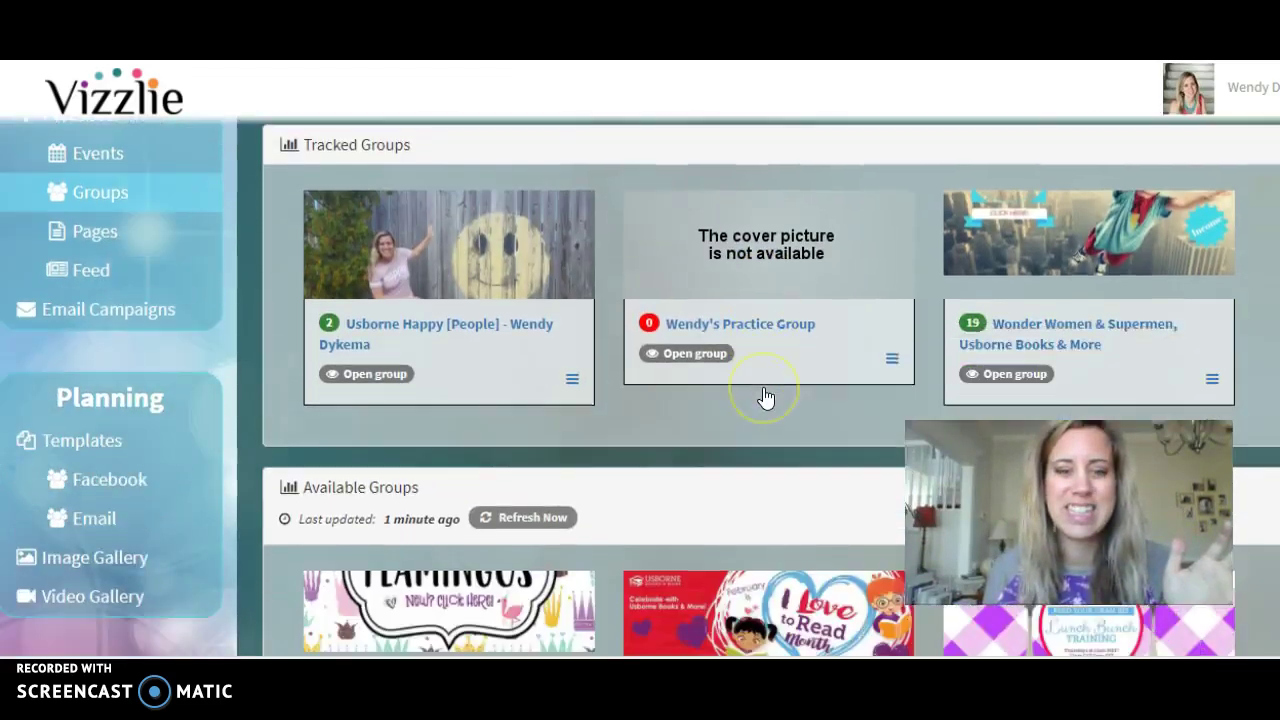
{"action": "scroll", "coordinate": [765, 397], "scroll_direction": "down", "scroll_amount": 1}
{"action": "scroll", "coordinate": [763, 390], "scroll_direction": "up", "scroll_amount": 1}
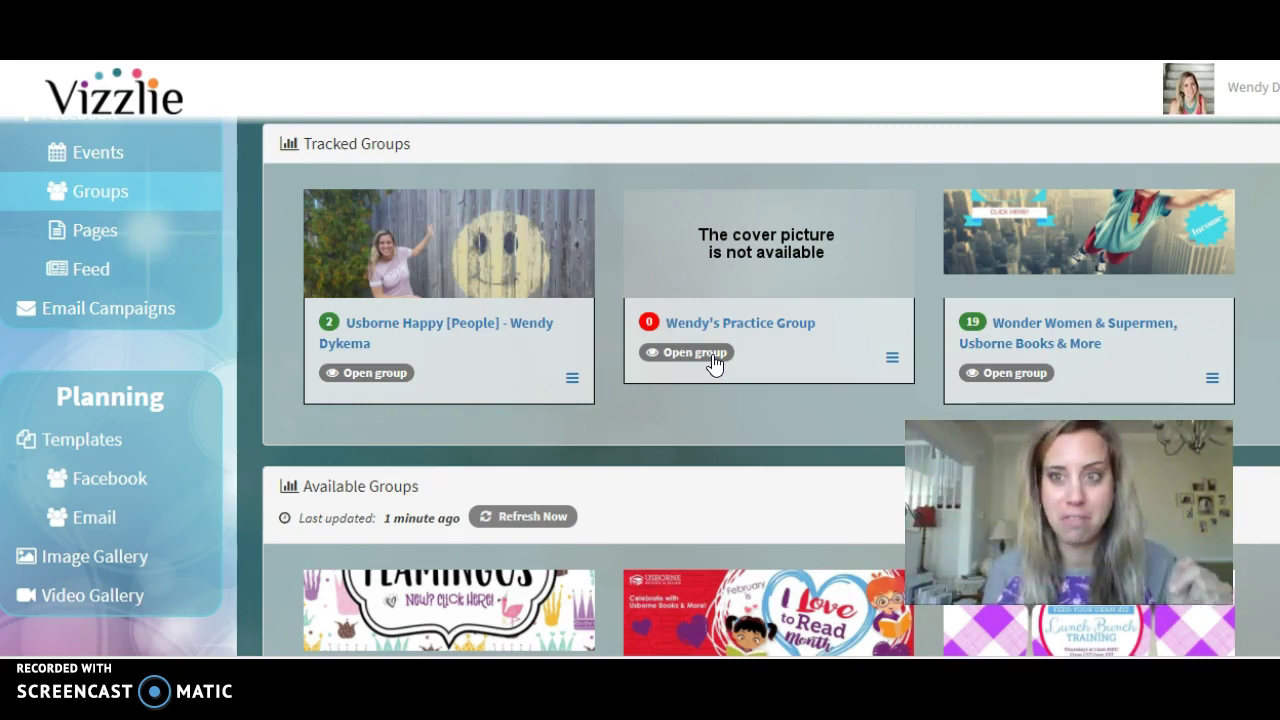
Open the newly tracked practice group and look over its page.
{"action": "left_click", "coordinate": [706, 358]}
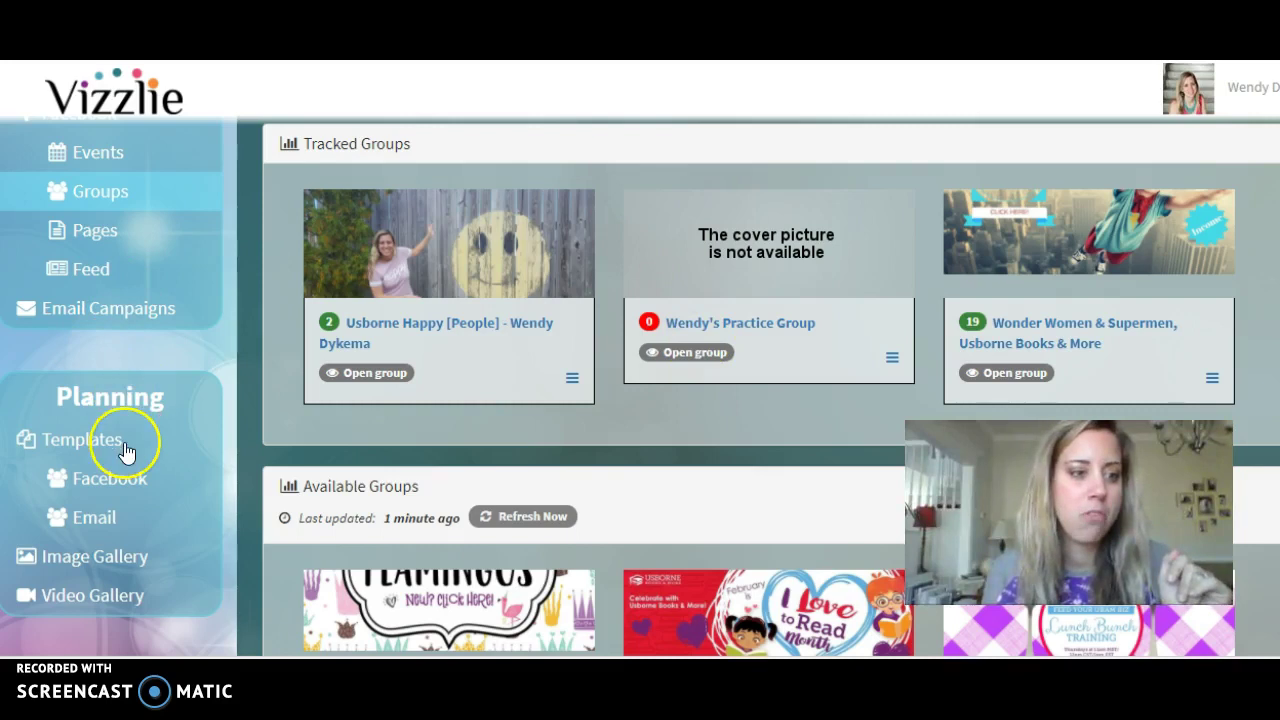
{"action": "scroll", "coordinate": [126, 452], "scroll_direction": "down", "scroll_amount": 2}
{"action": "scroll", "coordinate": [126, 452], "scroll_direction": "down", "scroll_amount": 2}
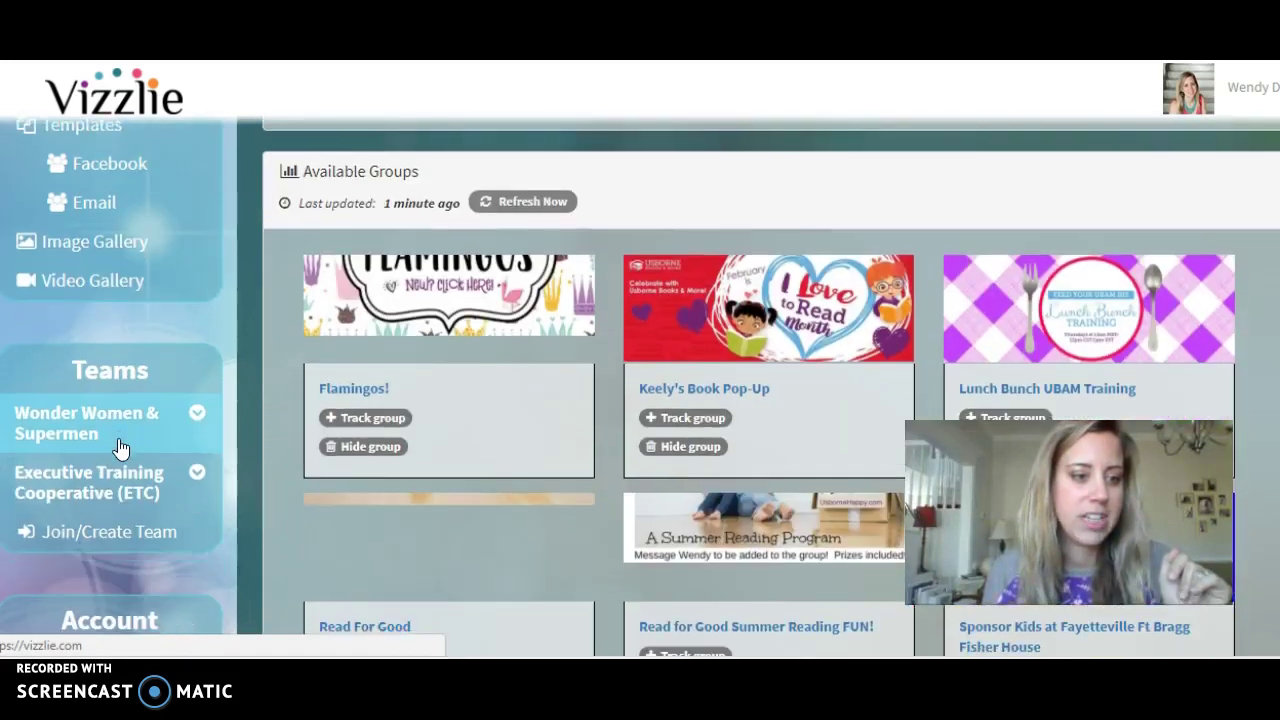
Find a team by entering its join code, then expand Wonder Women & Supermen in the Teams sidebar.
{"action": "left_click", "coordinate": [132, 442]}
{"action": "left_click", "coordinate": [134, 441]}
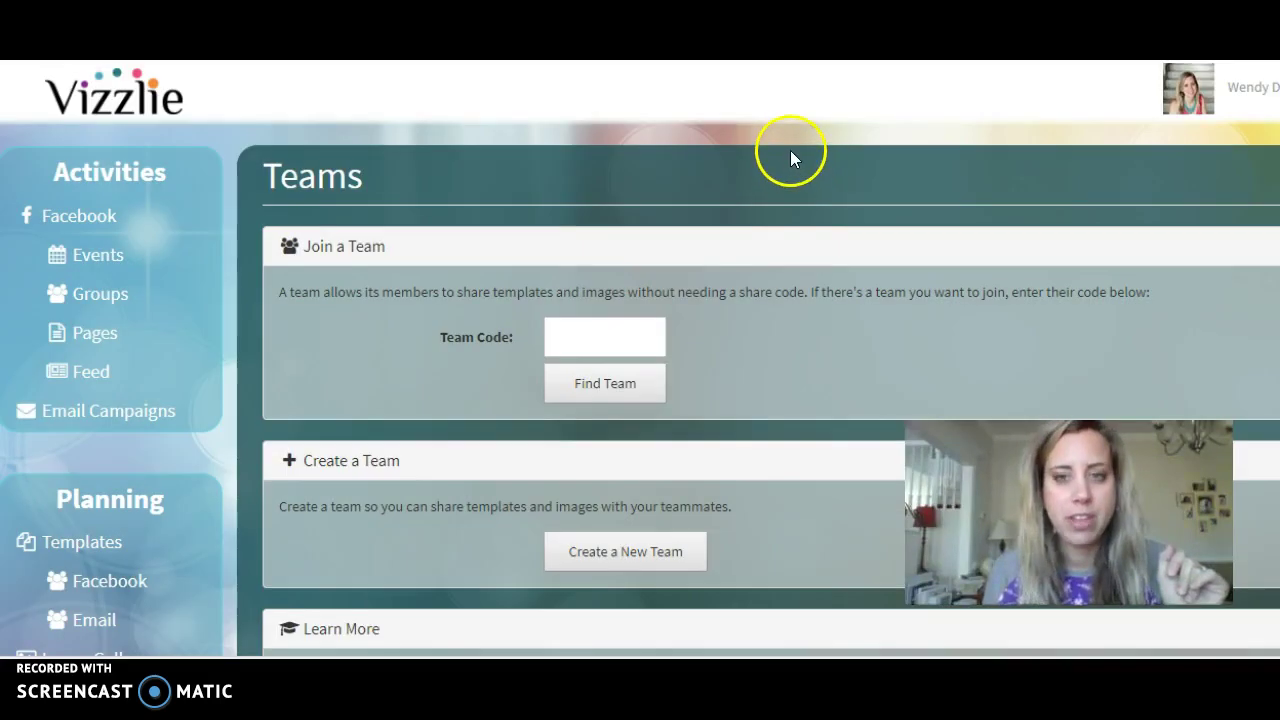
{"action": "left_click", "coordinate": [638, 334]}
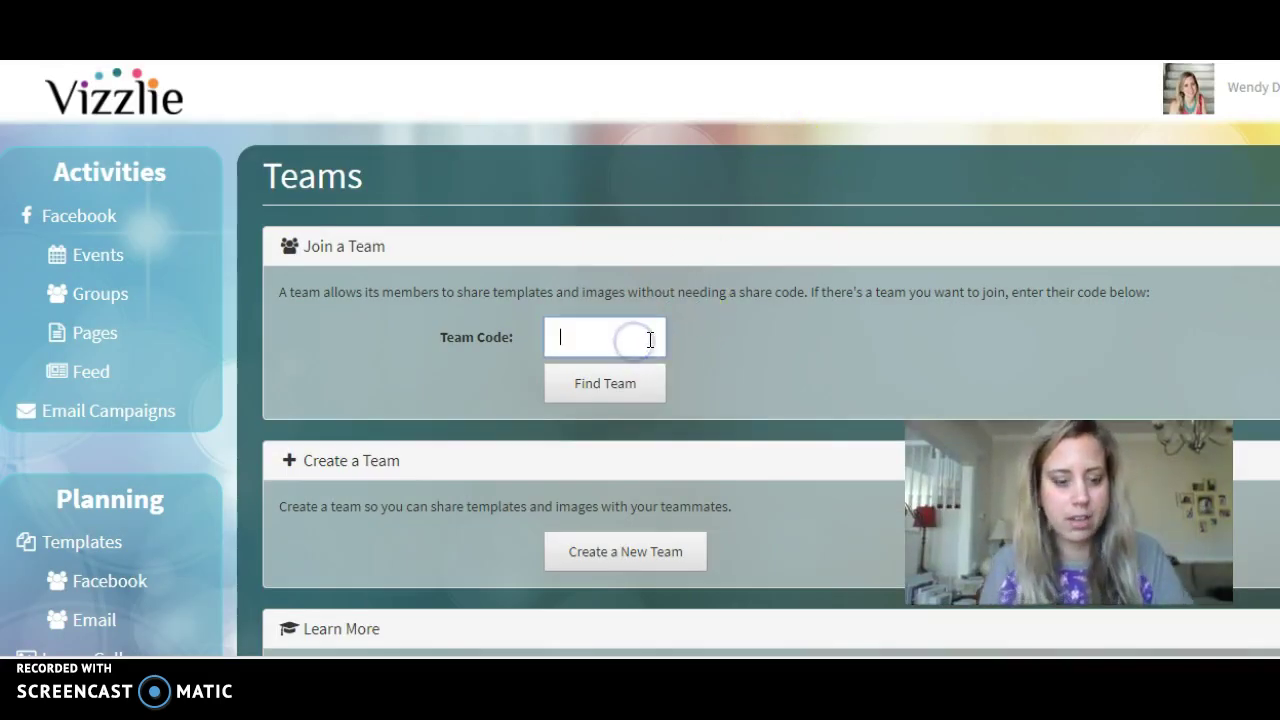
{"action": "left_click", "coordinate": [616, 392]}
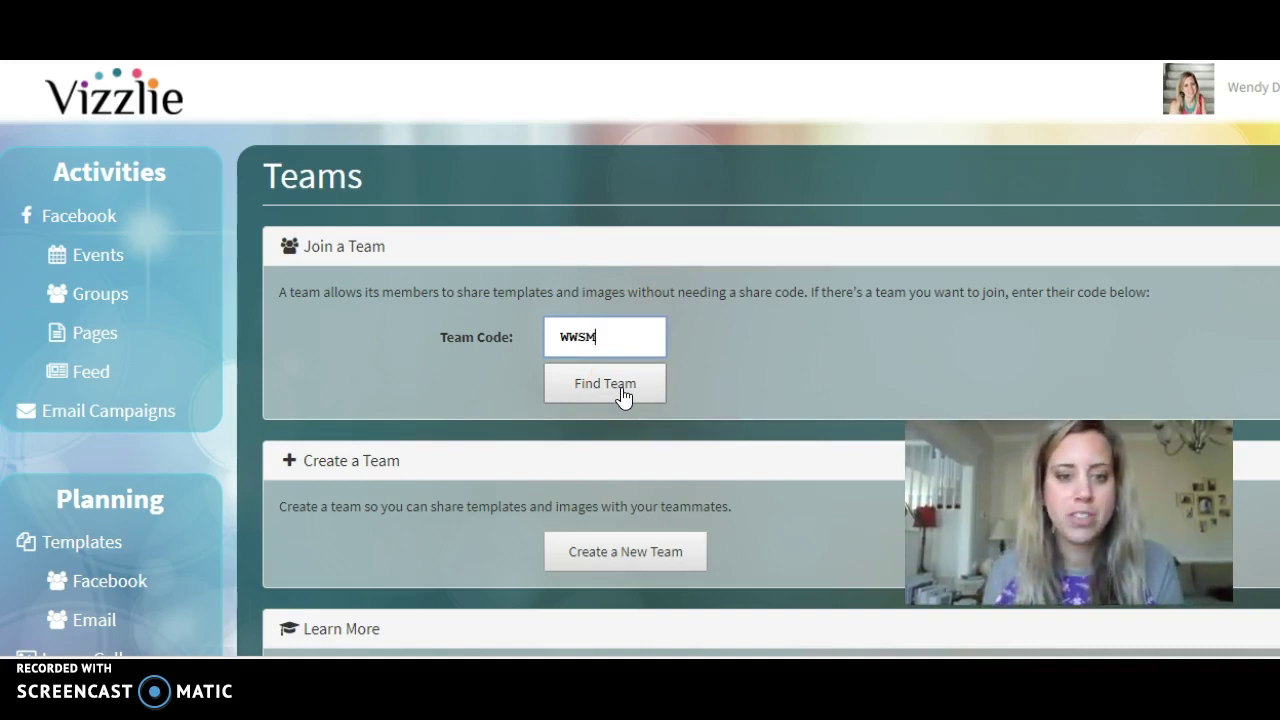
{"action": "left_click", "coordinate": [622, 396]}
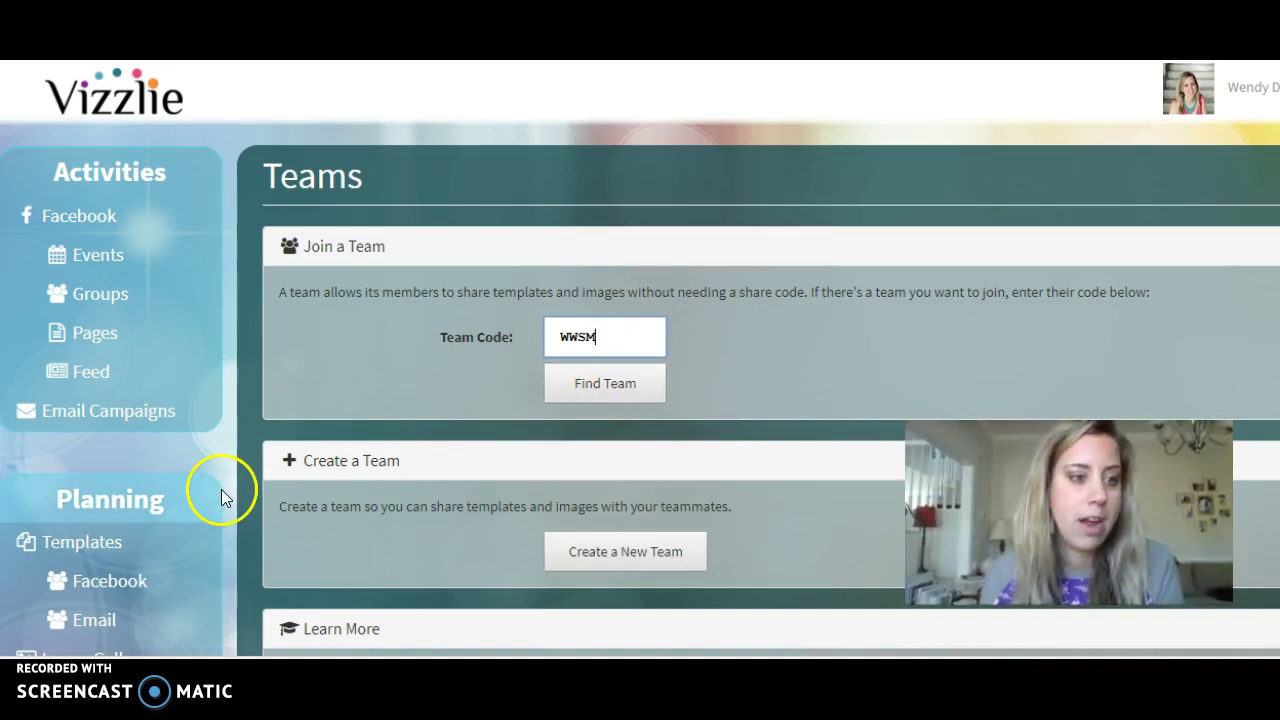
{"action": "scroll", "coordinate": [221, 489], "scroll_direction": "down", "scroll_amount": 5}
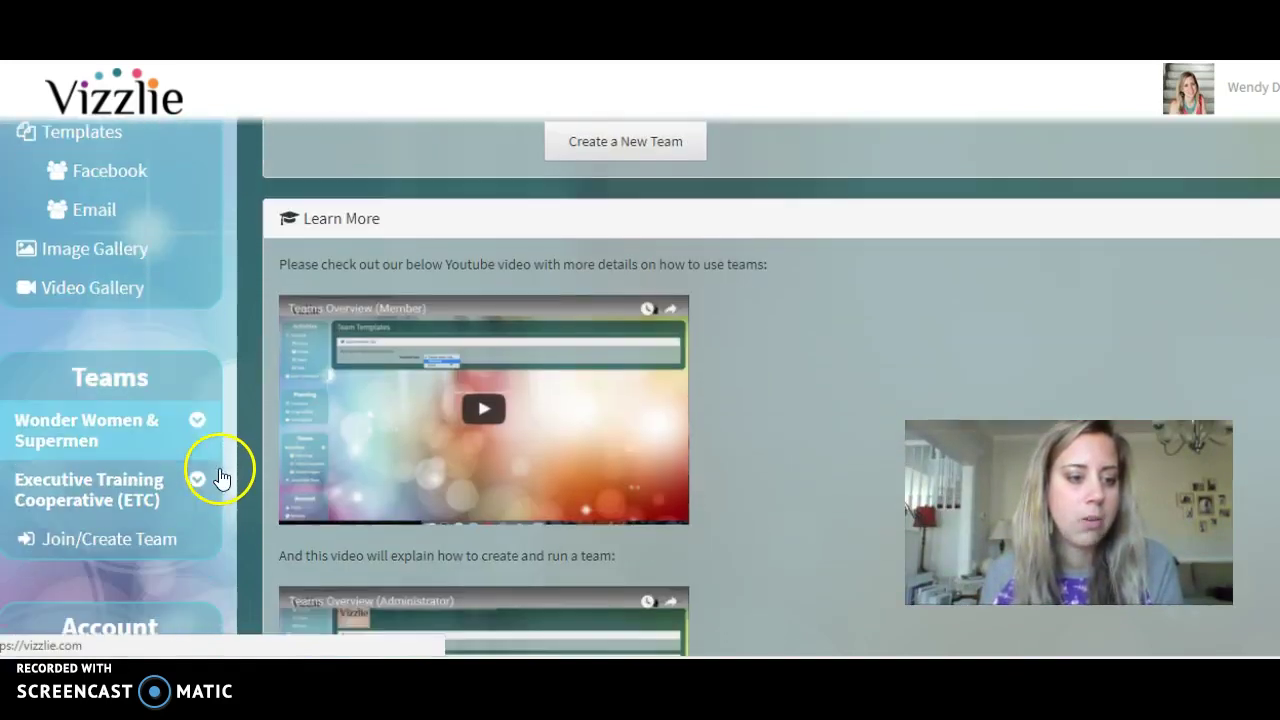
{"action": "left_click", "coordinate": [82, 433]}
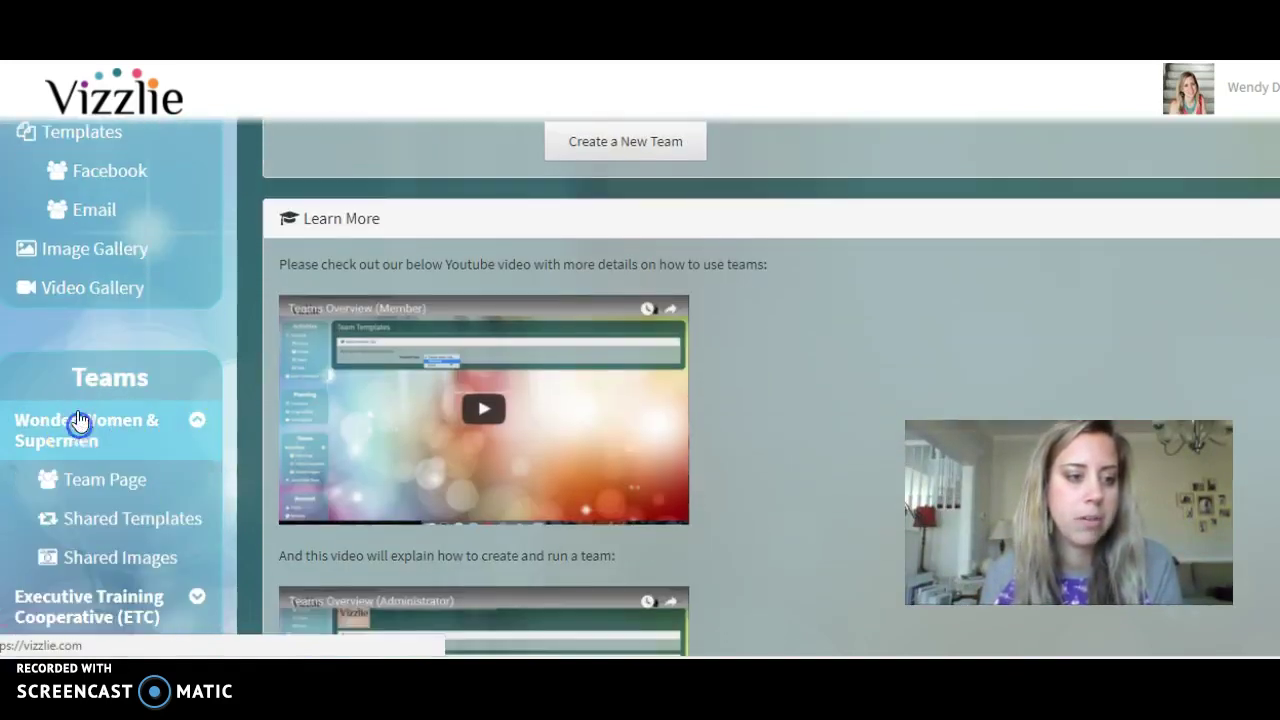
Browse the Wonder Women & Supermen team's Shared Templates list.
{"action": "left_click", "coordinate": [145, 520]}
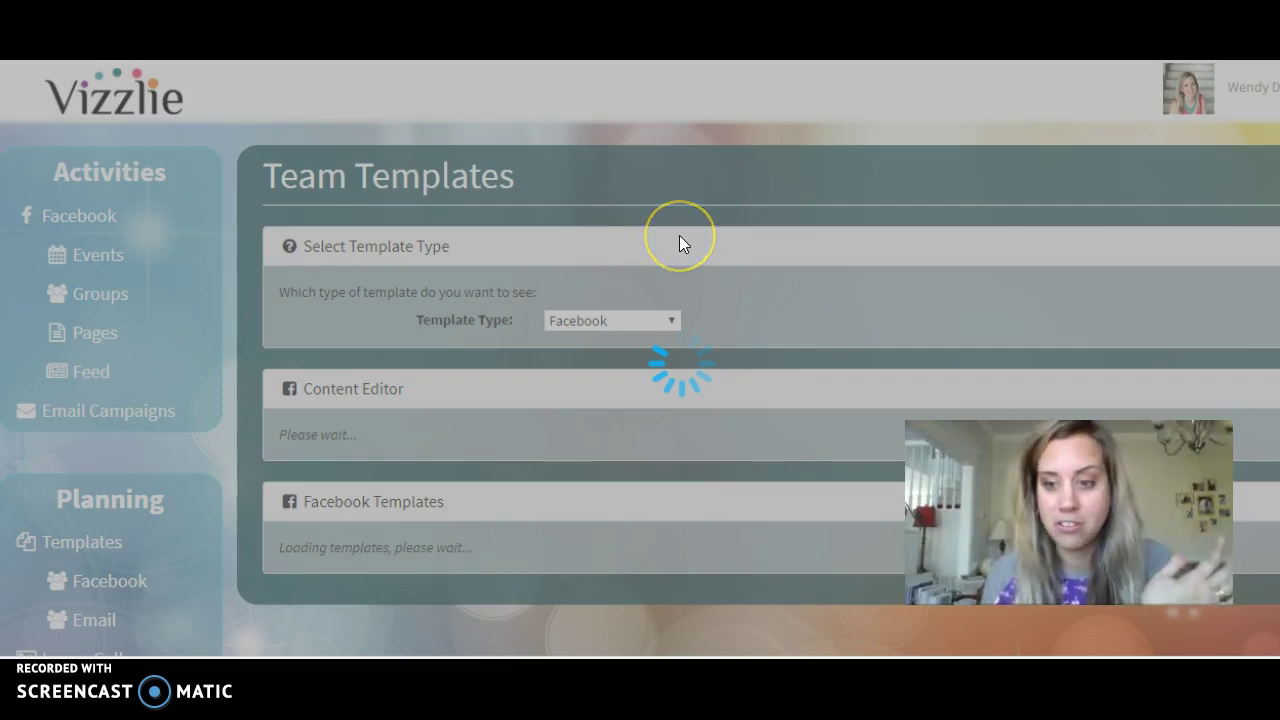
{"action": "scroll", "coordinate": [690, 314], "scroll_direction": "down", "scroll_amount": 2}
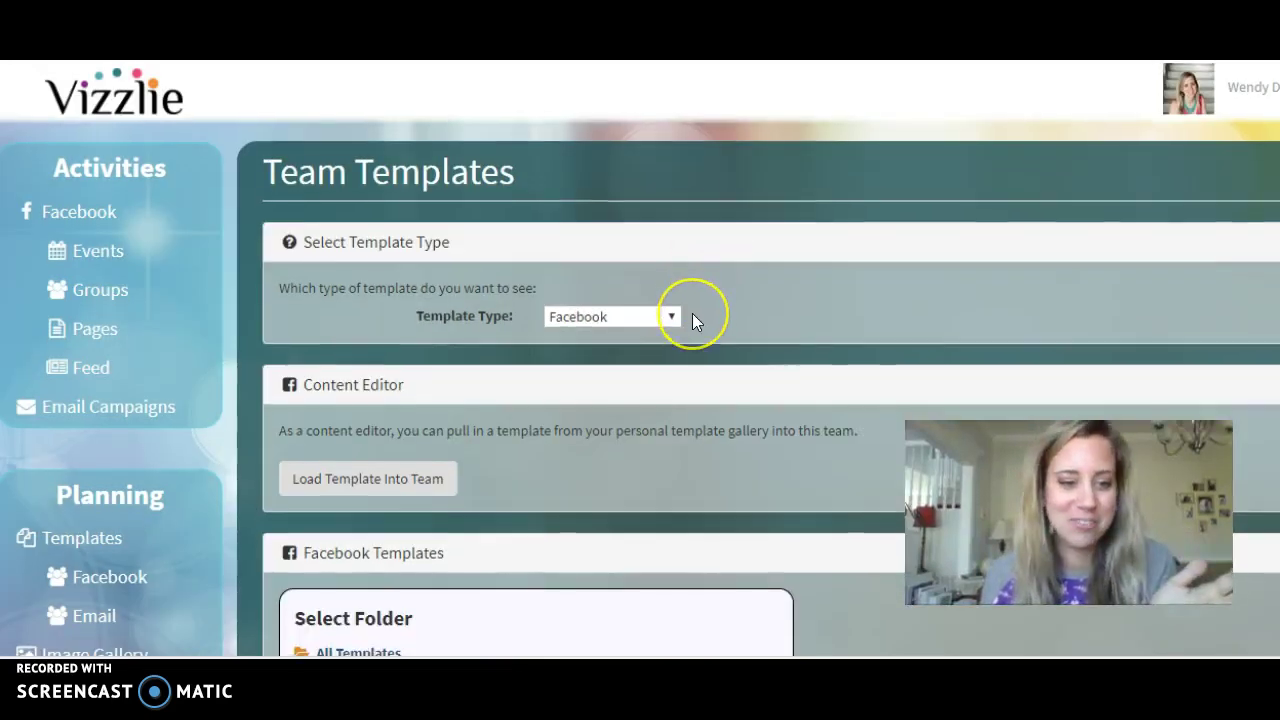
{"action": "scroll", "coordinate": [692, 316], "scroll_direction": "down", "scroll_amount": 3}
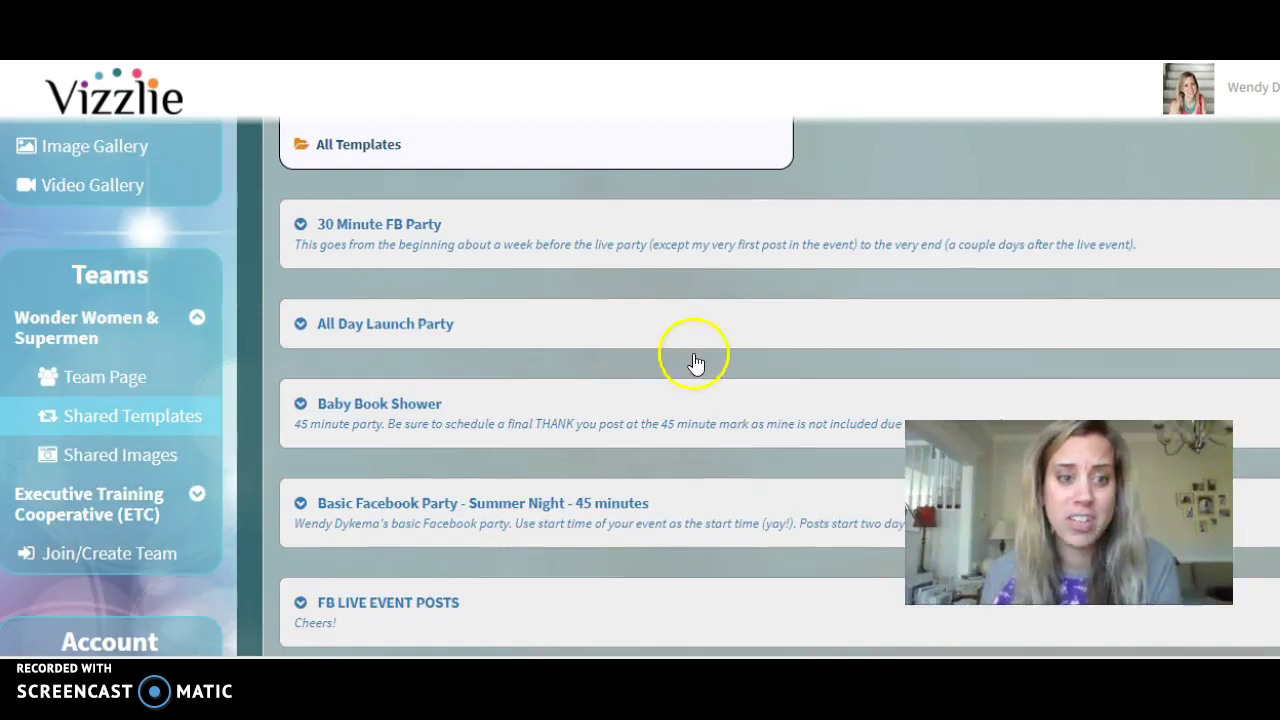
{"action": "scroll", "coordinate": [695, 372], "scroll_direction": "down", "scroll_amount": 2}
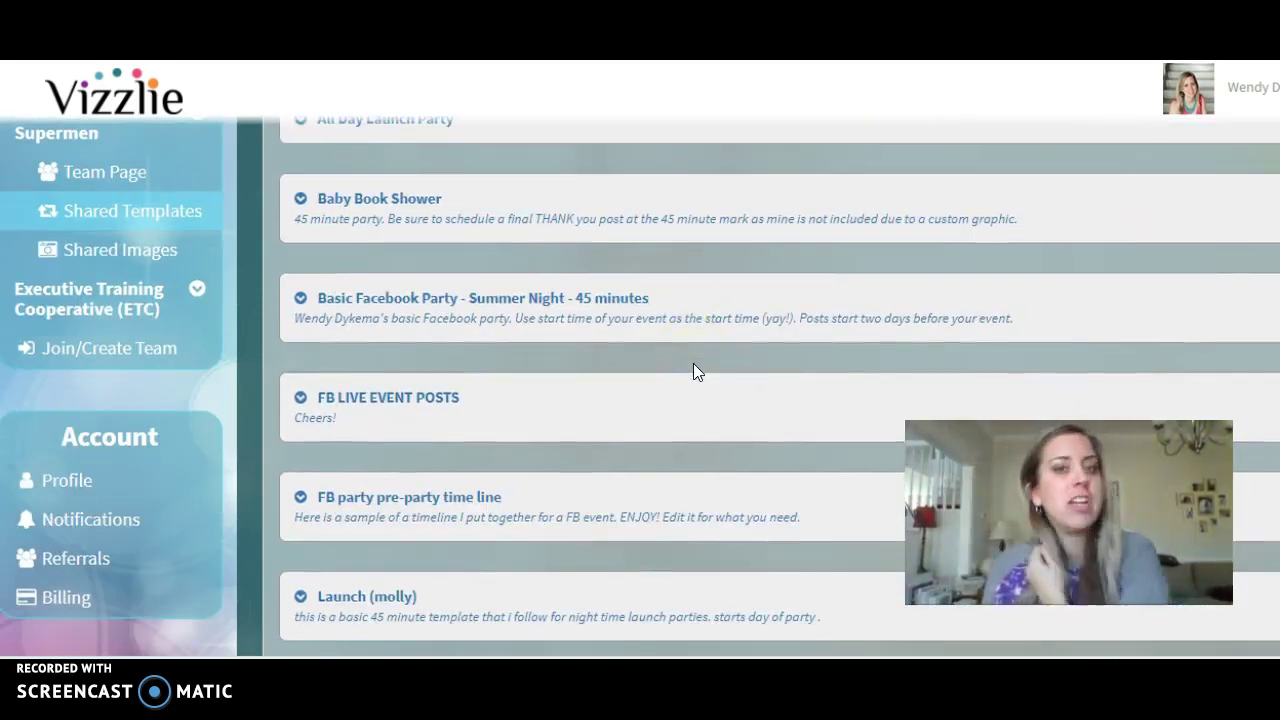
{"action": "scroll", "coordinate": [688, 400], "scroll_direction": "down", "scroll_amount": 2}
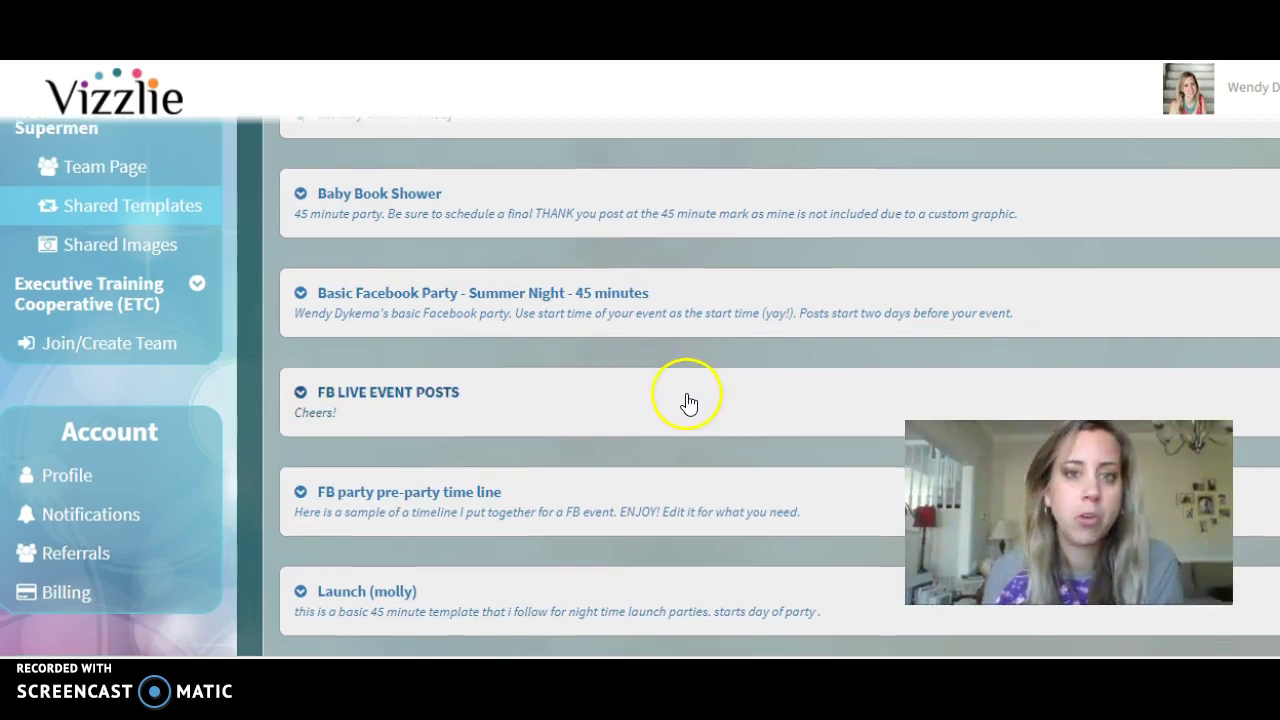
{"action": "scroll", "coordinate": [688, 400], "scroll_direction": "down", "scroll_amount": 2}
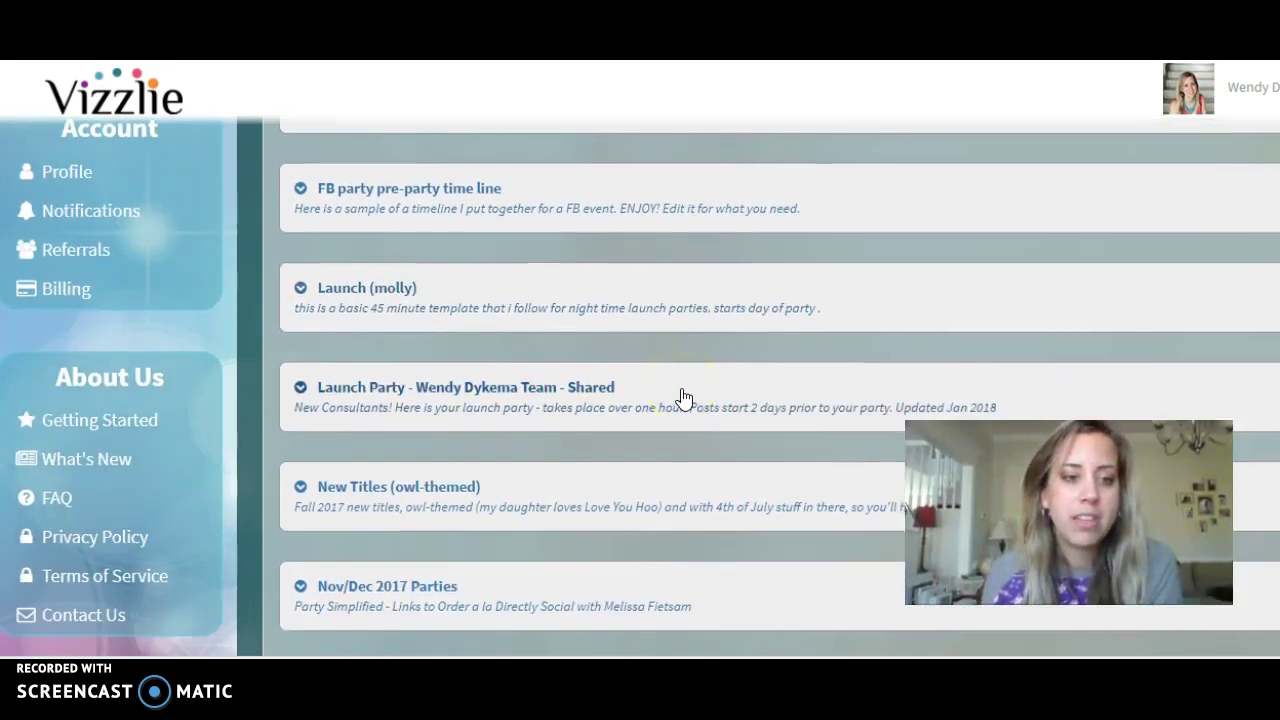
{"action": "scroll", "coordinate": [678, 415], "scroll_direction": "down", "scroll_amount": 1}
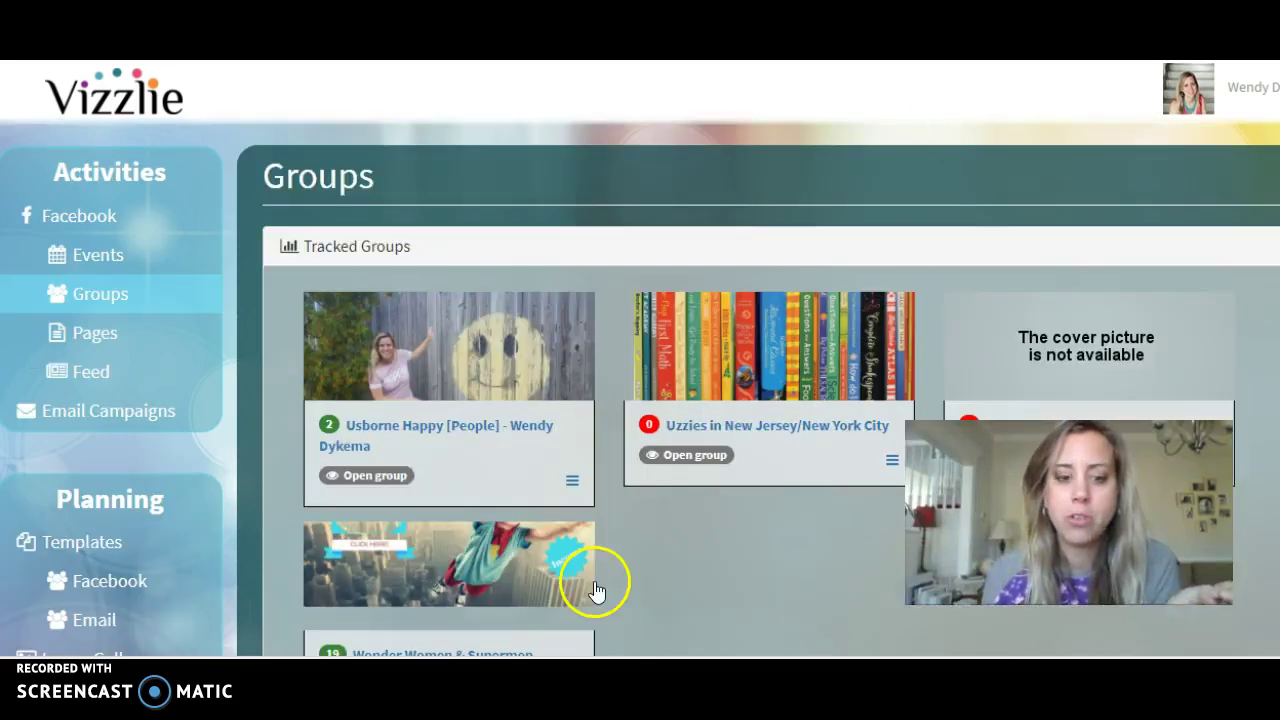
Open the practice group from its card and scroll down to Scheduled Posts.
{"action": "scroll", "coordinate": [1071, 363], "scroll_direction": "down", "scroll_amount": 1}
{"action": "left_click", "coordinate": [1016, 352]}
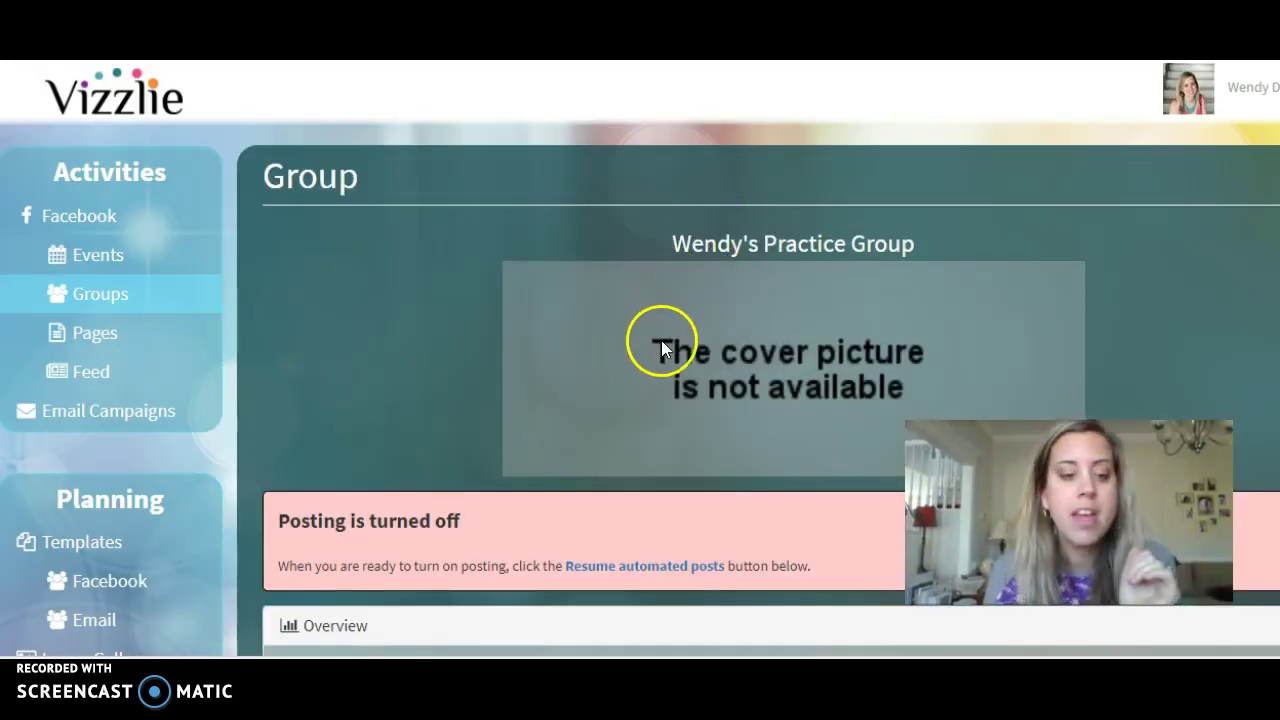
{"action": "scroll", "coordinate": [661, 340], "scroll_direction": "down", "scroll_amount": 3}
{"action": "scroll", "coordinate": [661, 331], "scroll_direction": "down", "scroll_amount": 4}
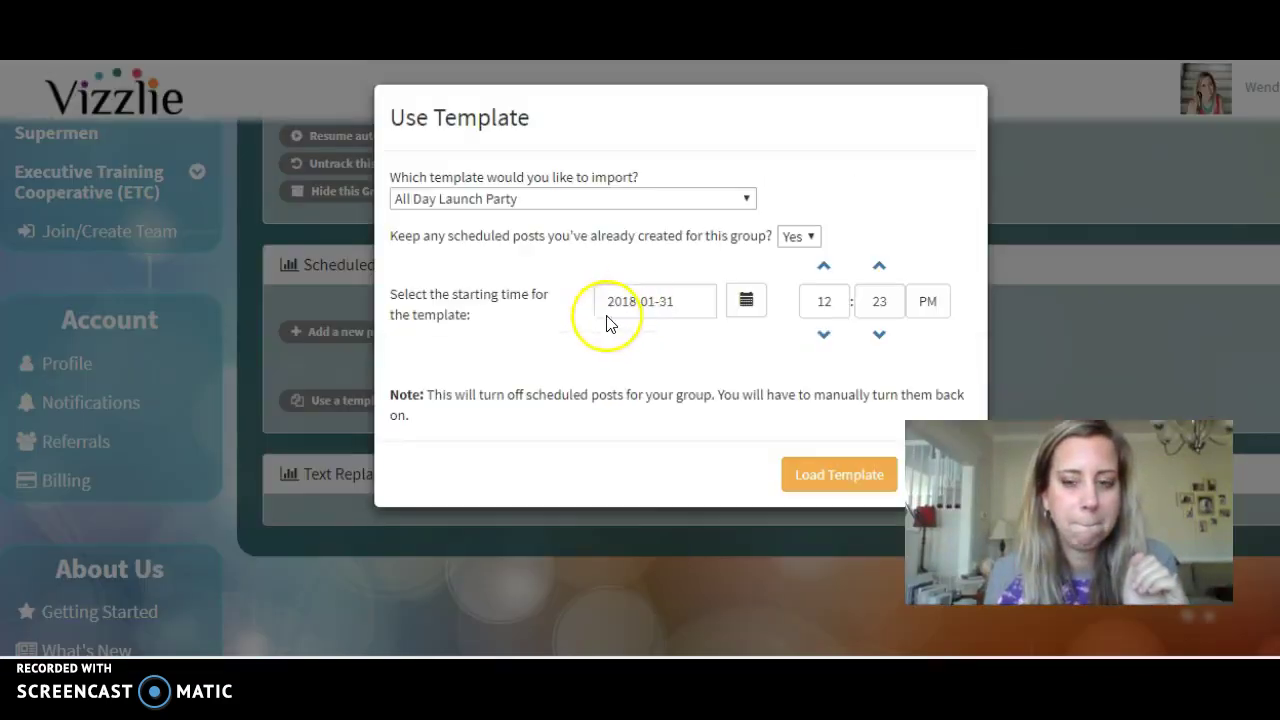
Choose the shared team Launch Party template as the template to import.
{"action": "left_click", "coordinate": [613, 203]}
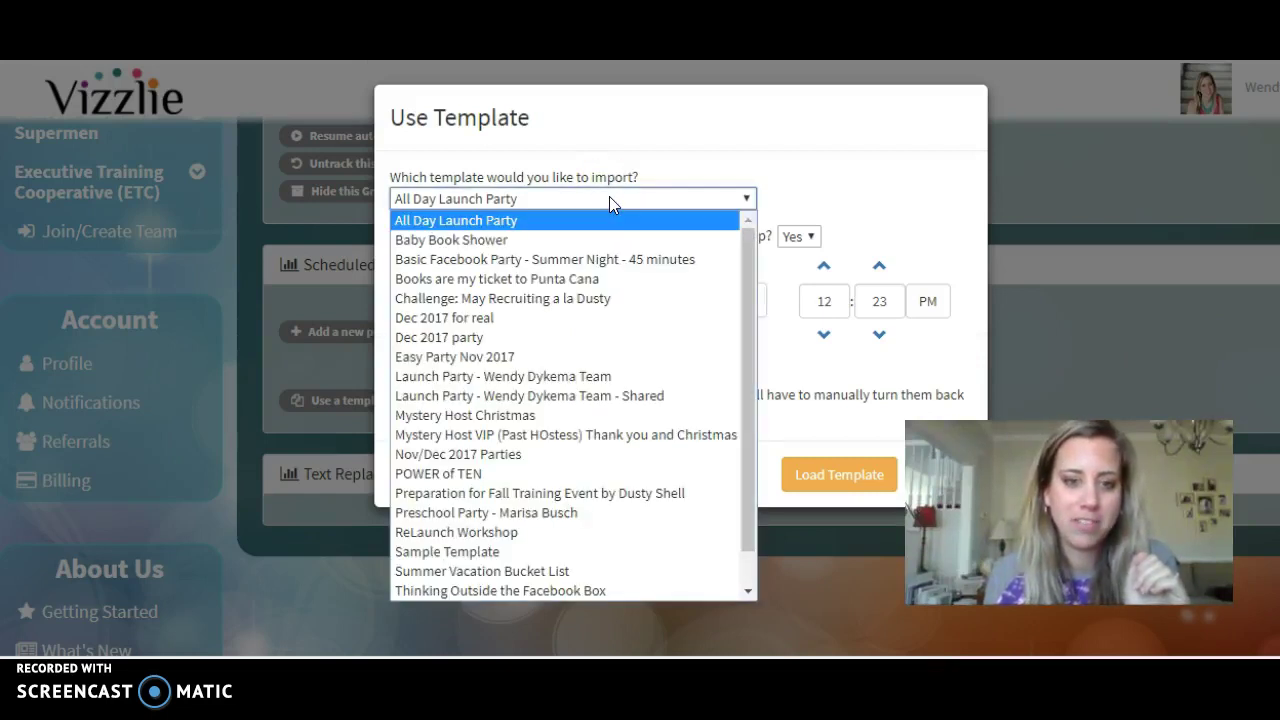
{"action": "left_click", "coordinate": [606, 398]}
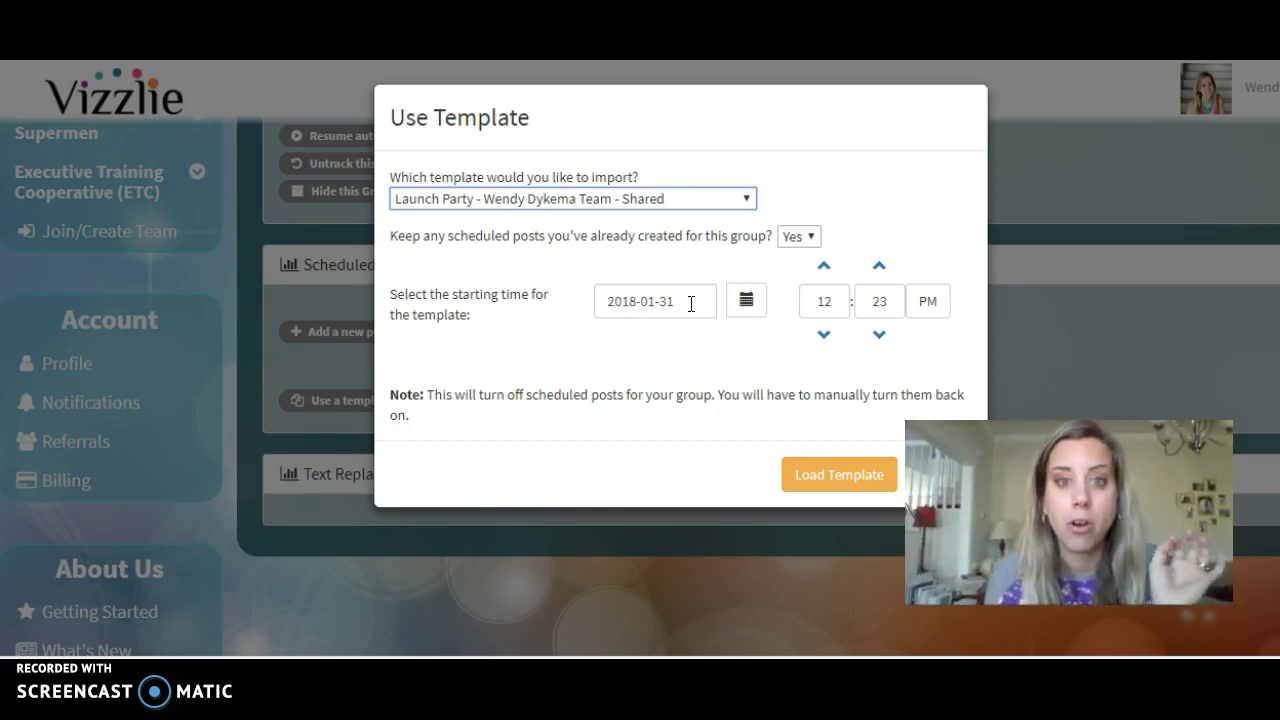
Set the template start to 04:00 PM on February 8, 2018, and load it.
{"action": "left_click", "coordinate": [813, 300]}
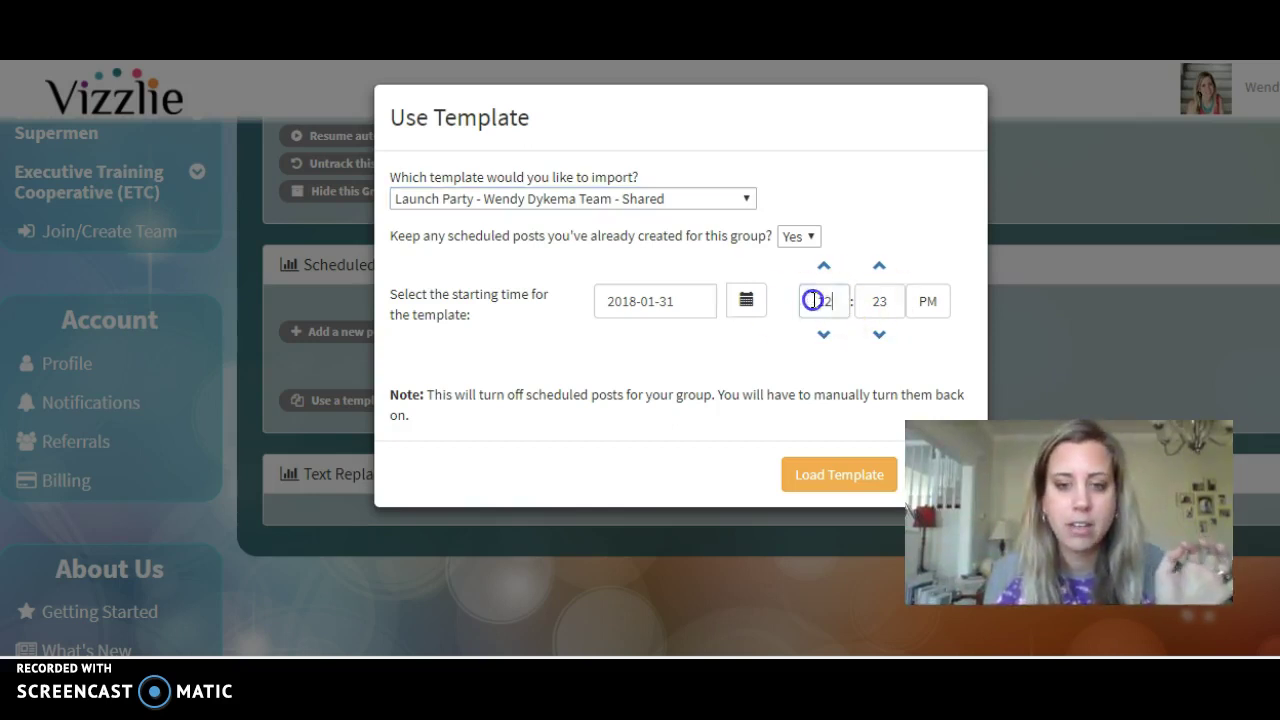
{"action": "double_click", "coordinate": [808, 299]}
{"action": "type", "text": "4"}
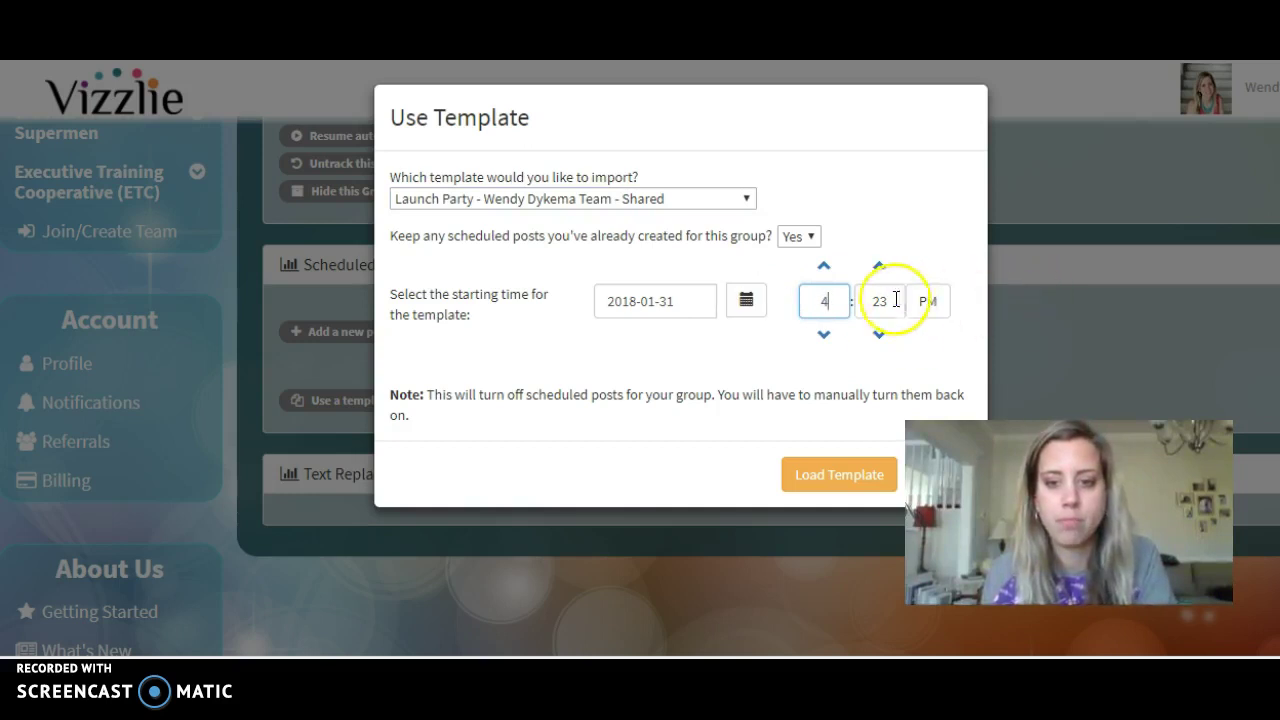
{"action": "double_click", "coordinate": [856, 293]}
{"action": "left_click", "coordinate": [745, 299]}
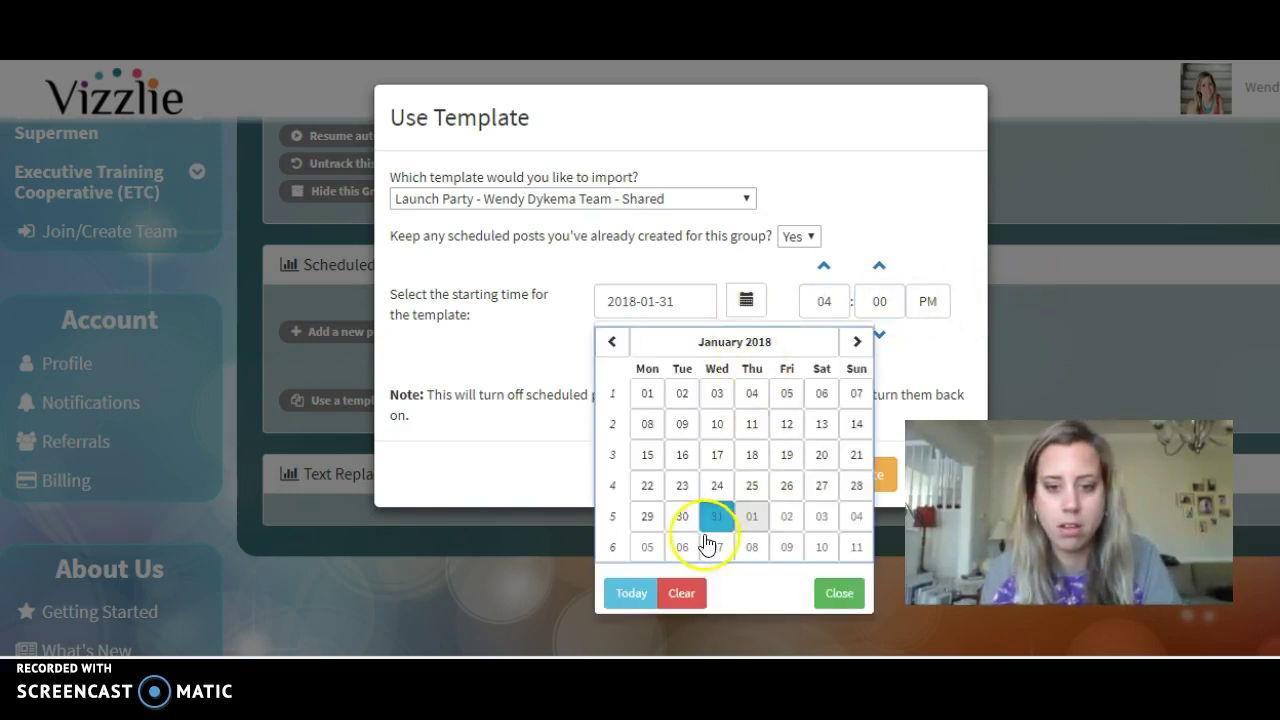
{"action": "left_click", "coordinate": [751, 550]}
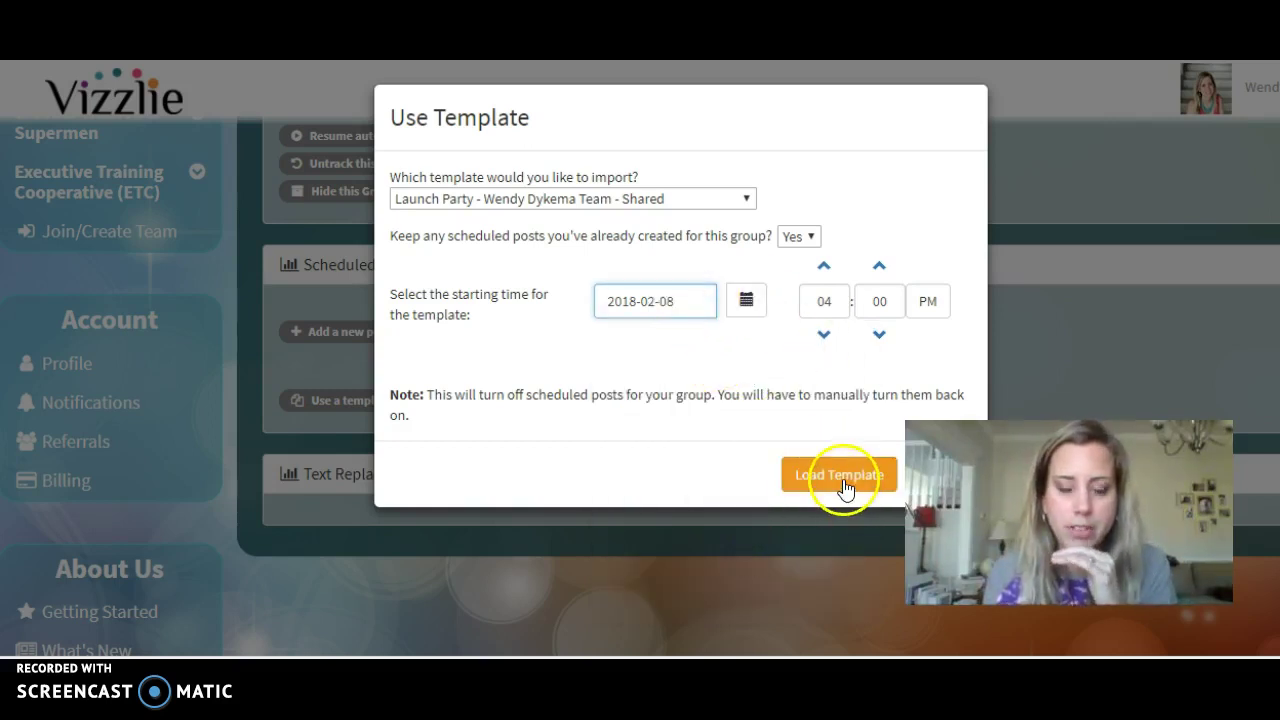
{"action": "left_click", "coordinate": [845, 480]}
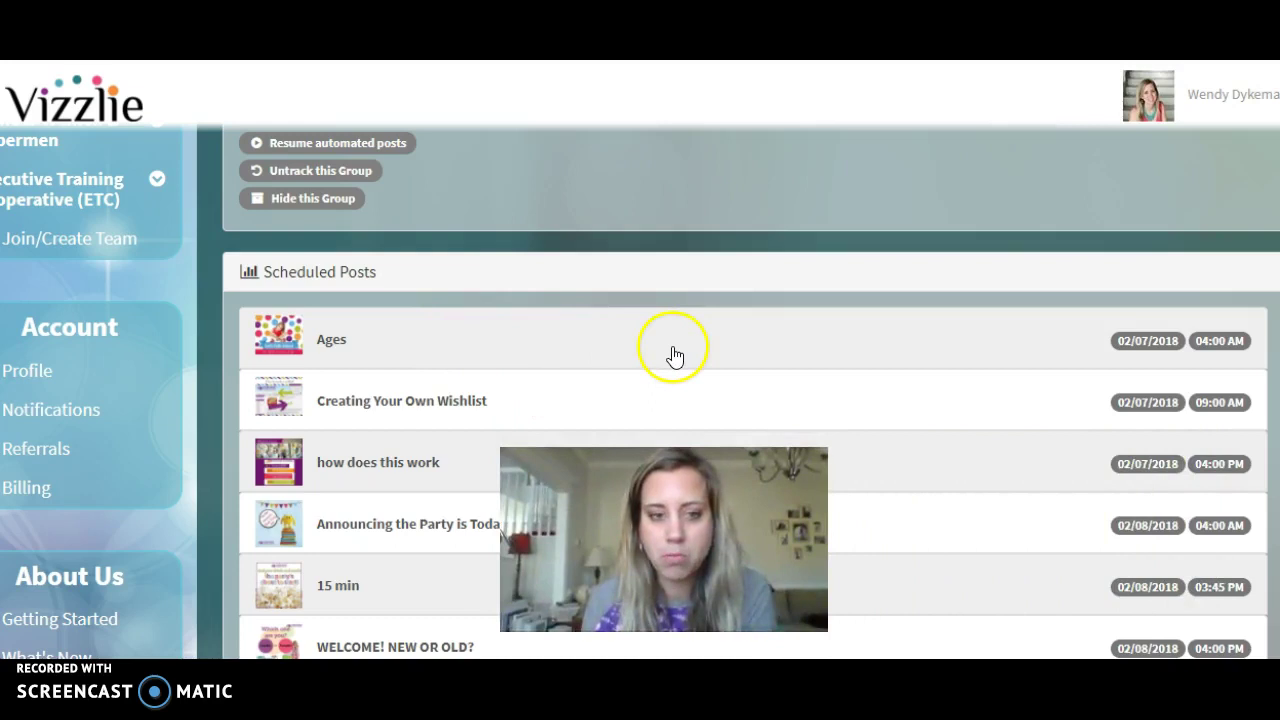
Review the scheduled launch party posts on 02/08/2018 at 04:04, 04:08 and 04:13 PM.
{"action": "scroll", "coordinate": [686, 352], "scroll_direction": "down", "scroll_amount": 1}
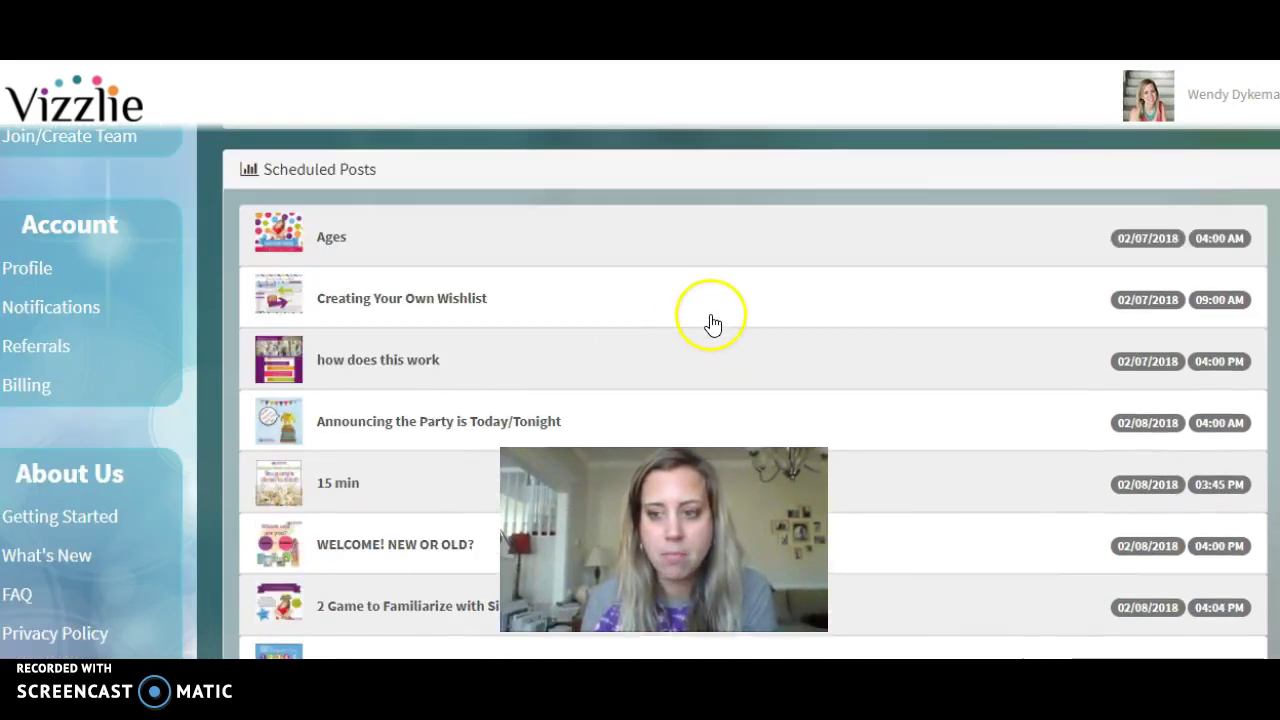
{"action": "scroll", "coordinate": [697, 358], "scroll_direction": "down", "scroll_amount": 1}
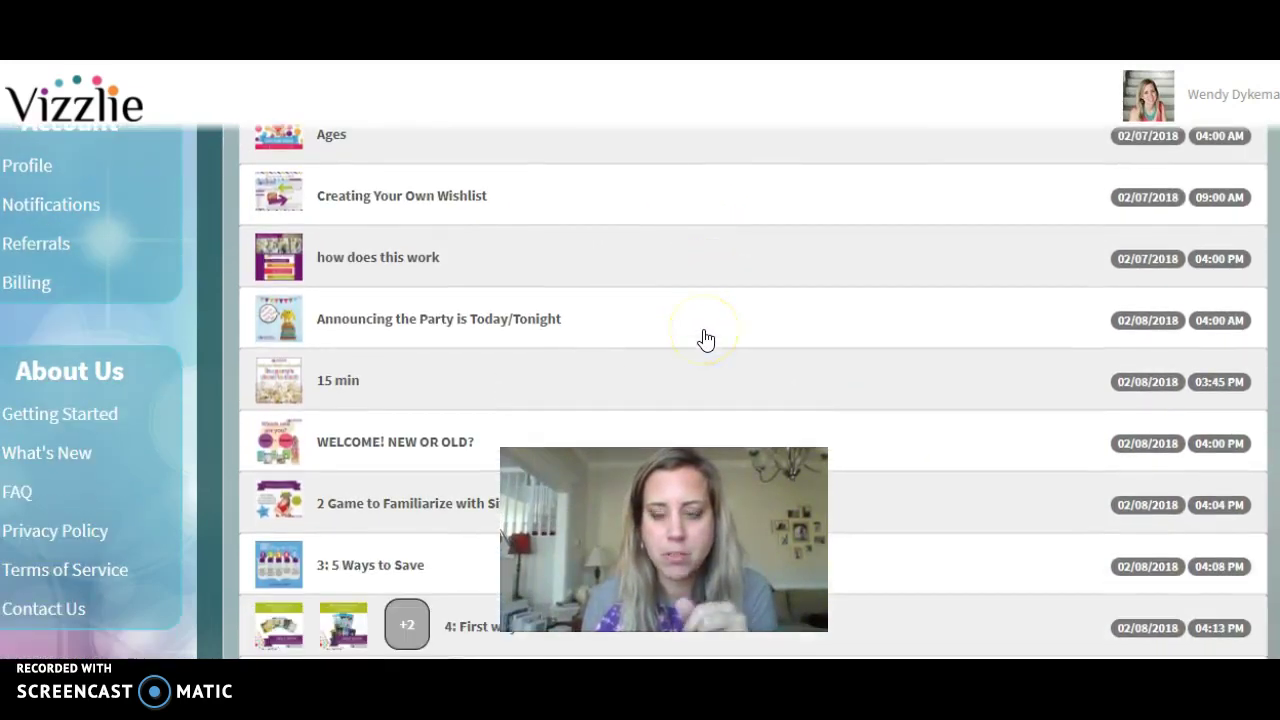
{"action": "scroll", "coordinate": [704, 336], "scroll_direction": "up", "scroll_amount": 1}
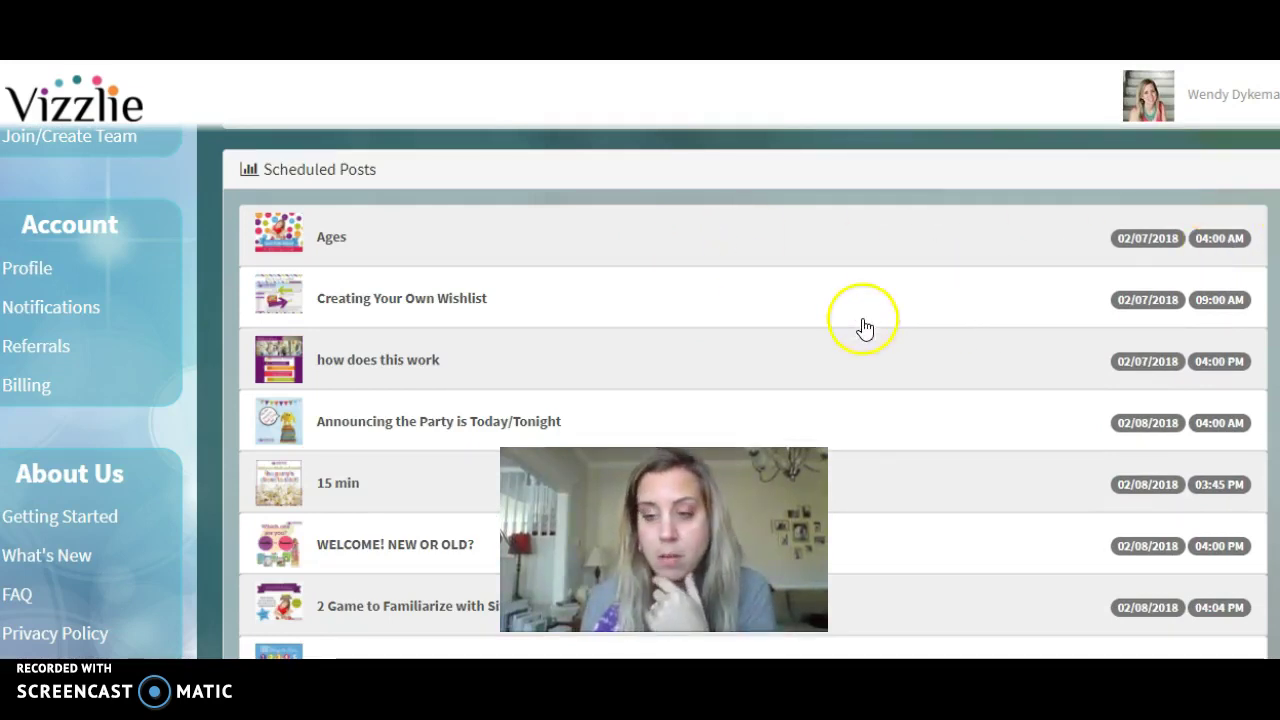
{"action": "left_click", "coordinate": [591, 238]}
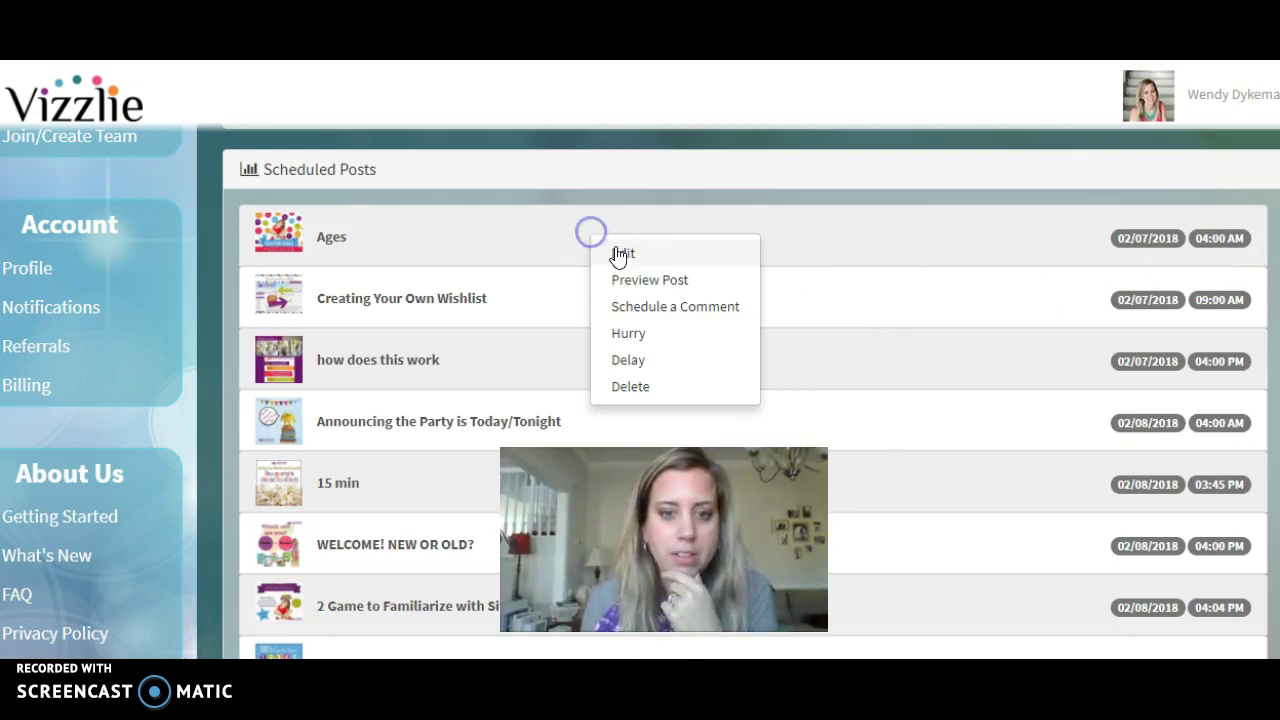
{"action": "left_click", "coordinate": [648, 256]}
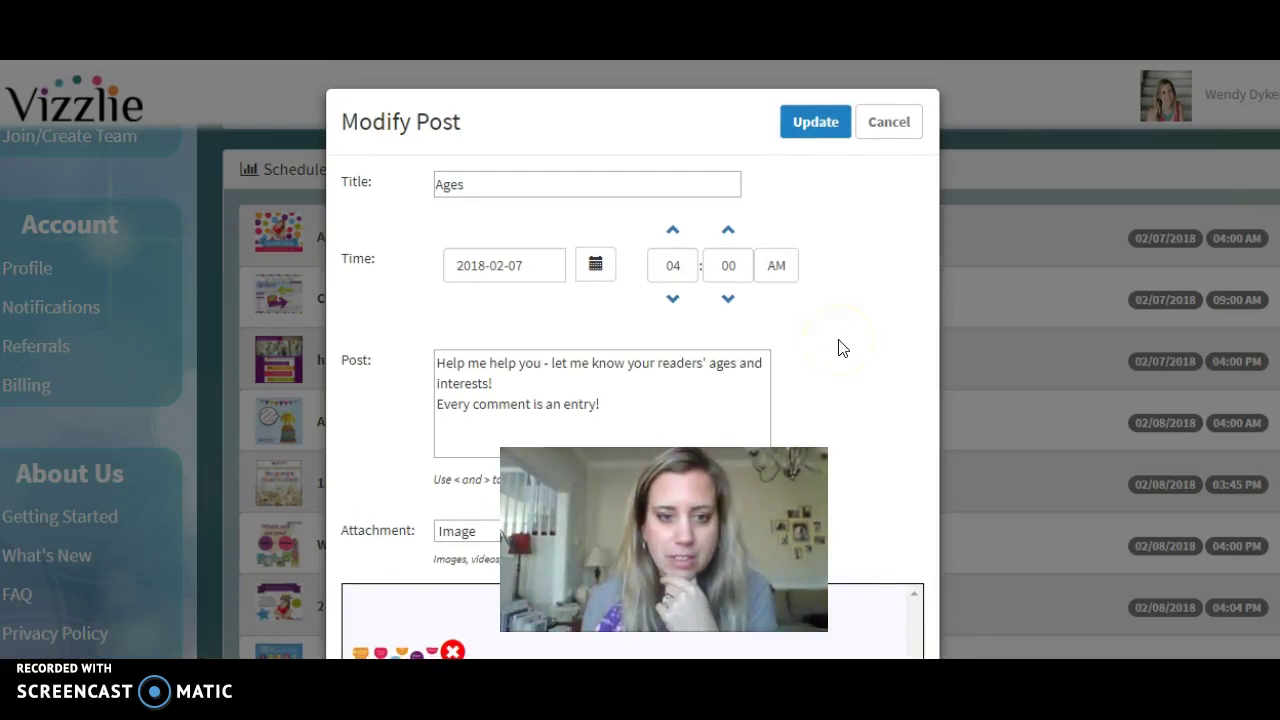
{"action": "scroll", "coordinate": [837, 340], "scroll_direction": "down", "scroll_amount": 1}
{"action": "scroll", "coordinate": [445, 350], "scroll_direction": "down", "scroll_amount": 2}
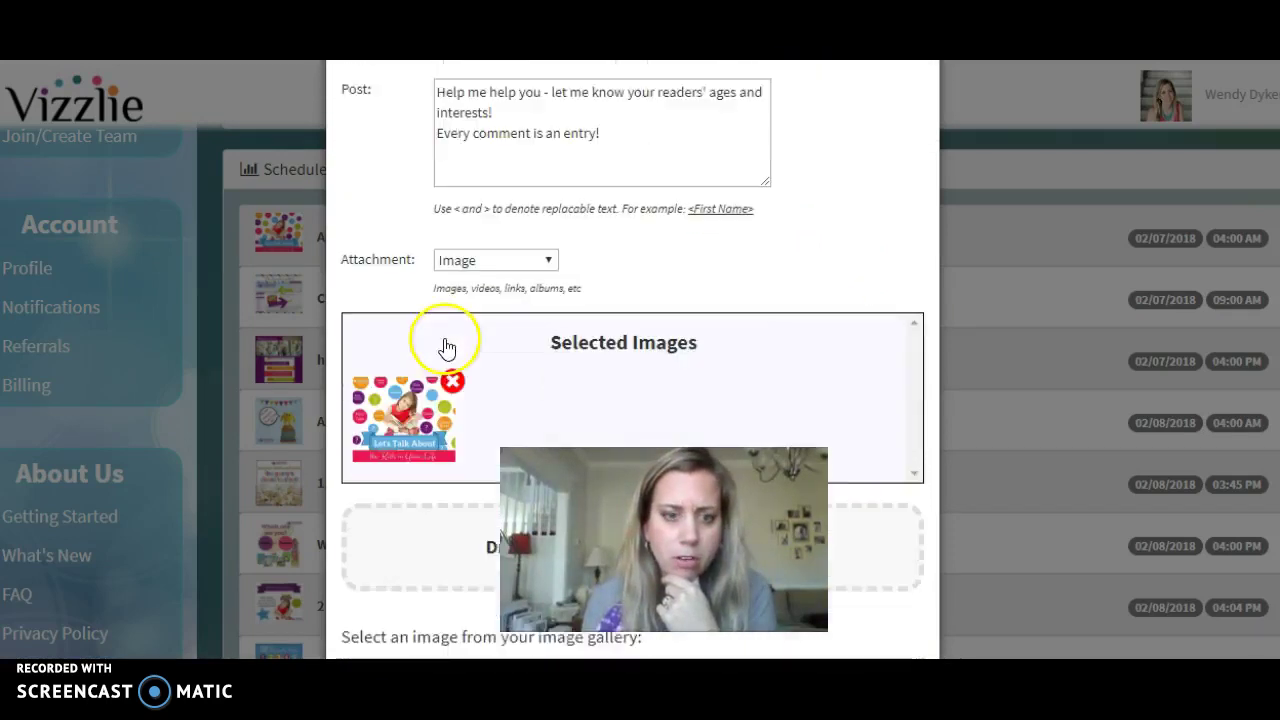
{"action": "scroll", "coordinate": [558, 308], "scroll_direction": "up", "scroll_amount": 1}
{"action": "scroll", "coordinate": [600, 250], "scroll_direction": "up", "scroll_amount": 1}
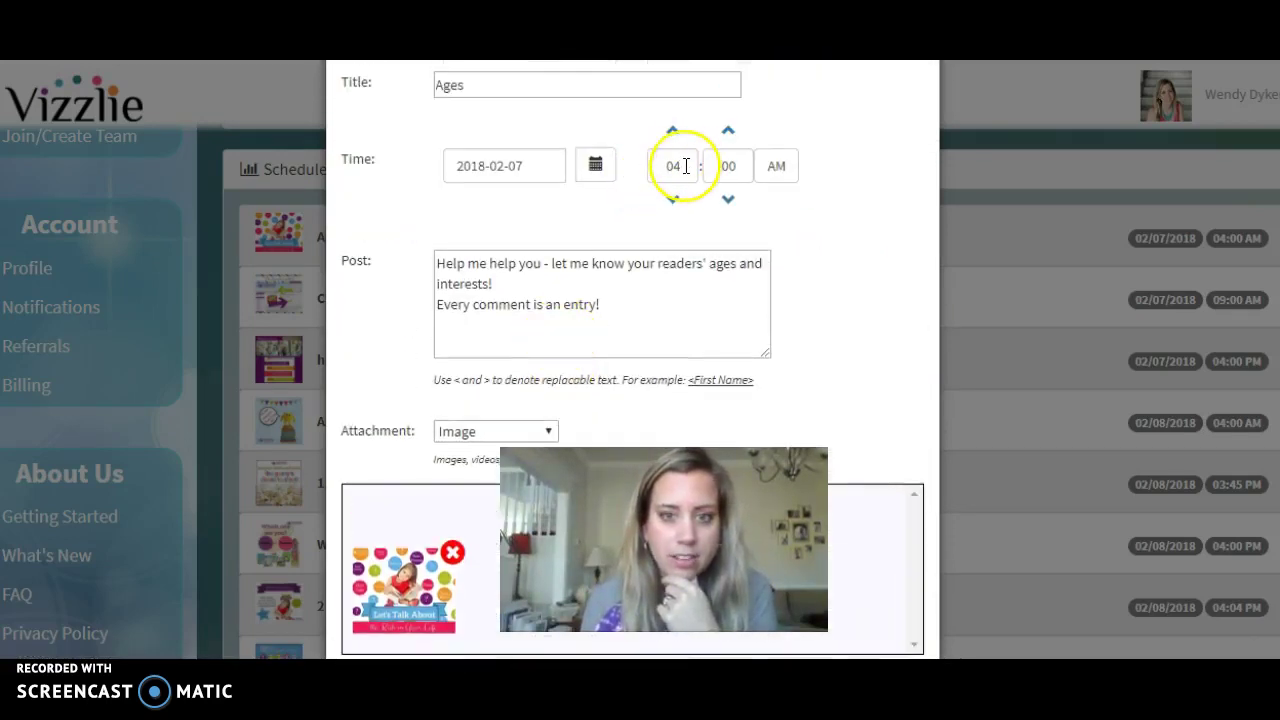
{"action": "scroll", "coordinate": [834, 183], "scroll_direction": "up", "scroll_amount": 1}
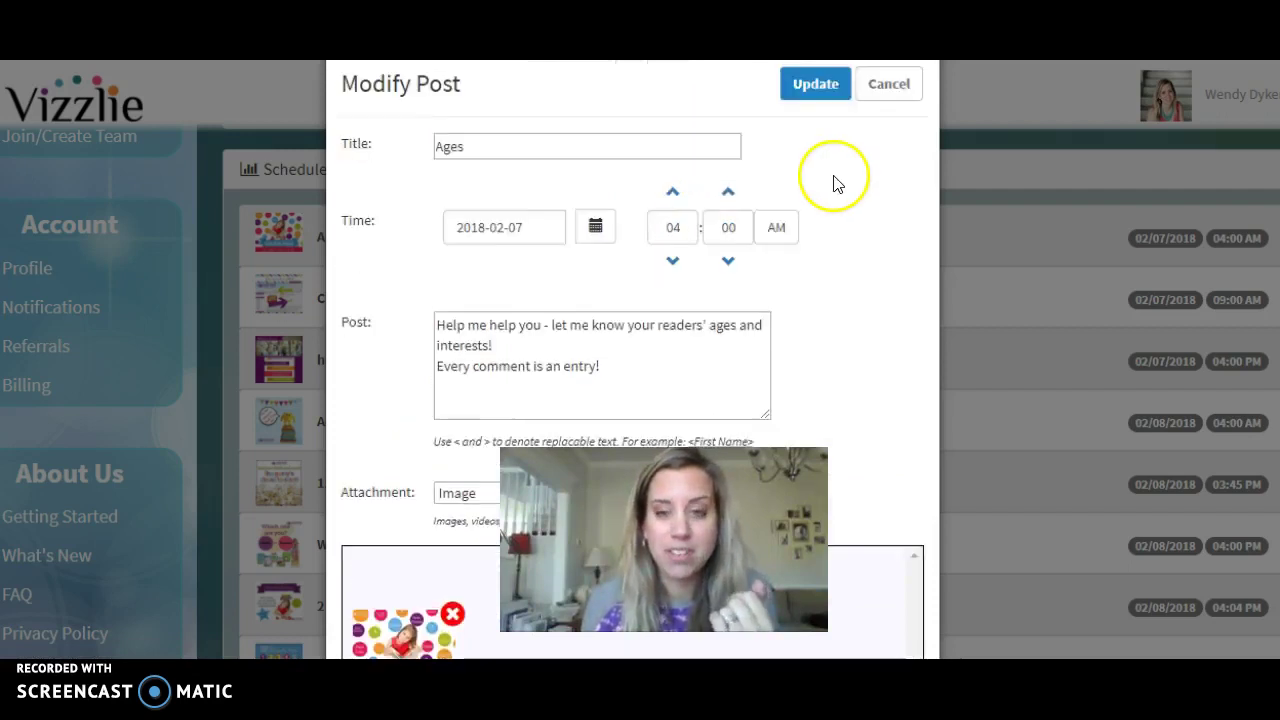
{"action": "left_click", "coordinate": [874, 130]}
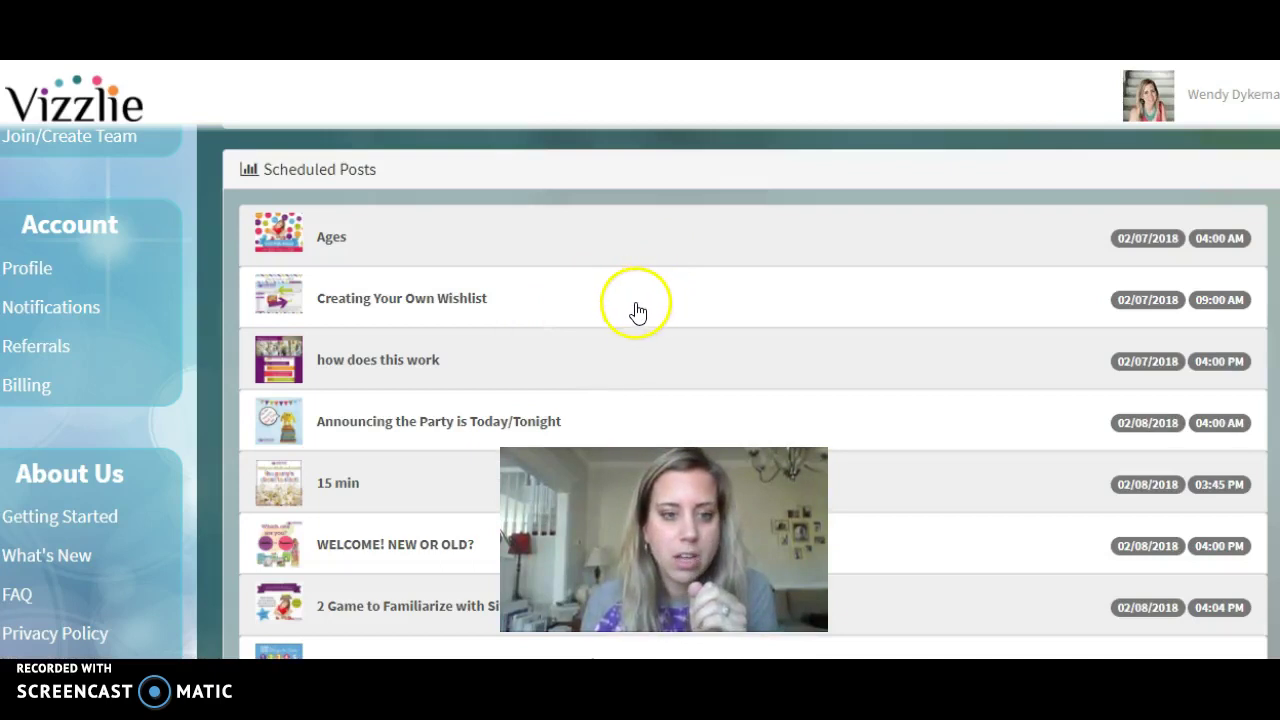
Scroll down to the Text Replacements section showing the Missing! placeholders.
{"action": "scroll", "coordinate": [635, 314], "scroll_direction": "down", "scroll_amount": 5}
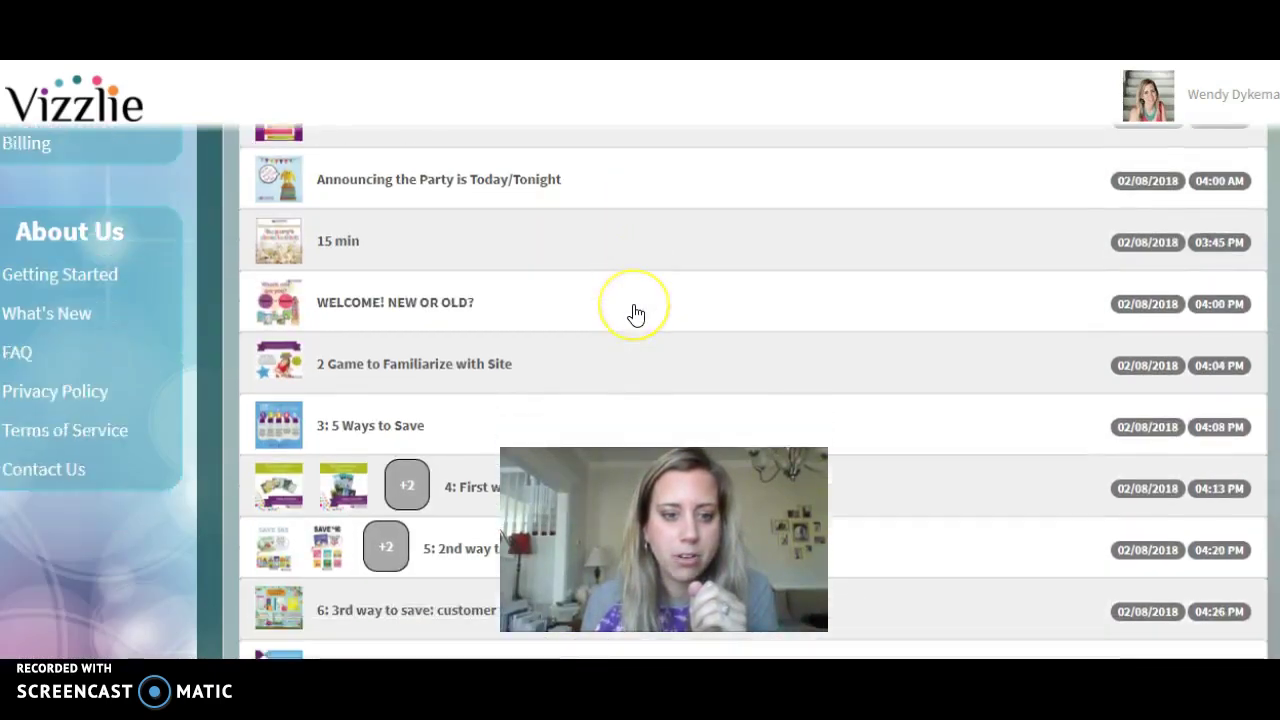
{"action": "scroll", "coordinate": [636, 315], "scroll_direction": "down", "scroll_amount": 9}
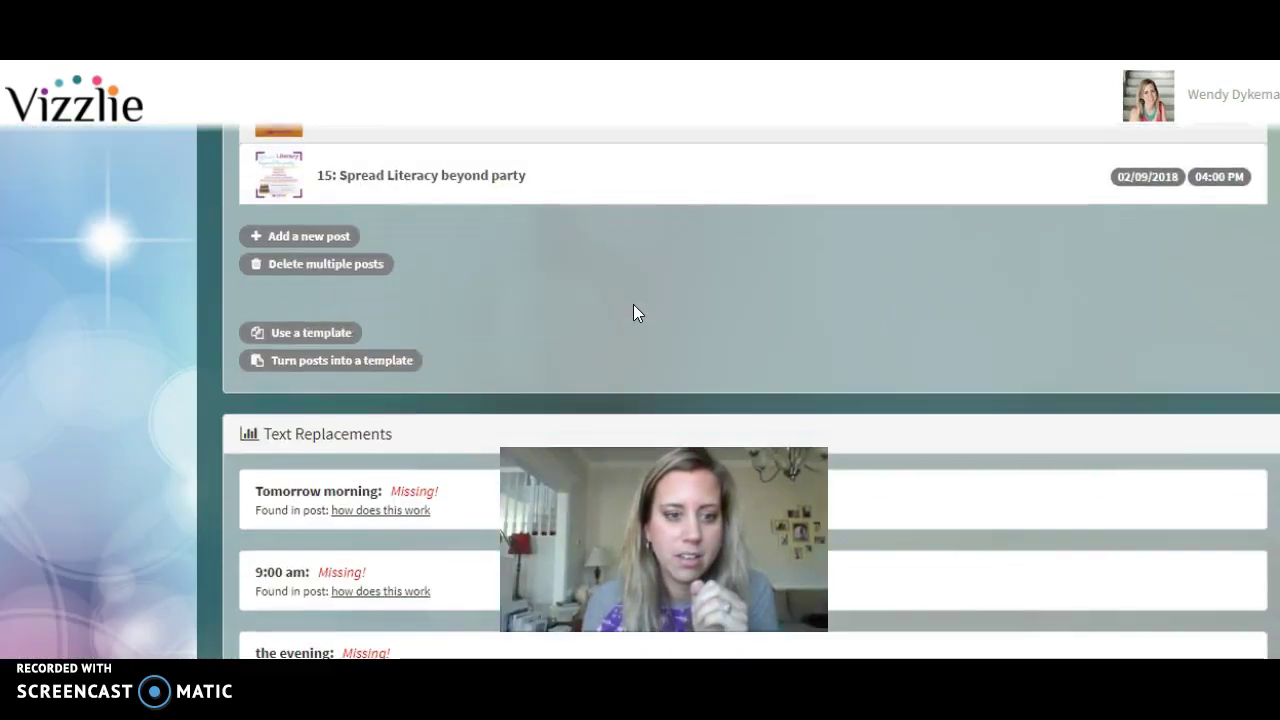
{"action": "scroll", "coordinate": [636, 314], "scroll_direction": "down", "scroll_amount": 2}
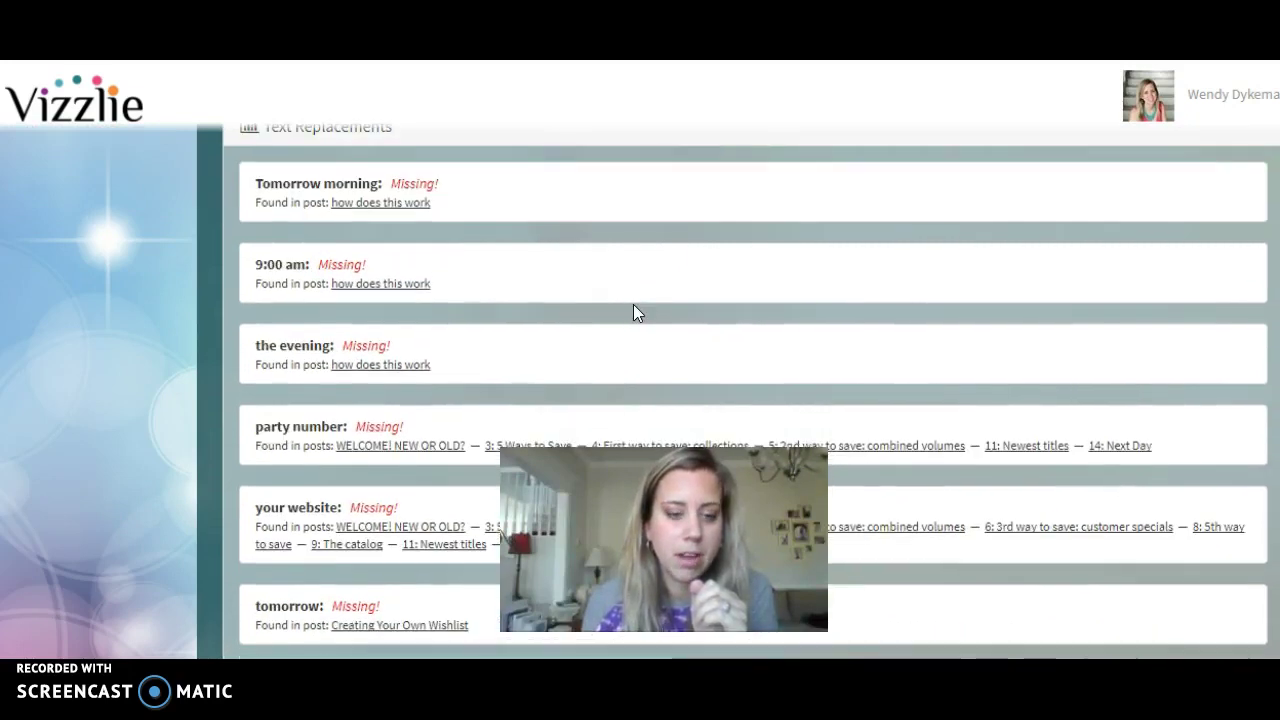
Leave the Tomorrow morning and 9:00 am replacements unfilled, cancelling each entry.
{"action": "left_click", "coordinate": [404, 203]}
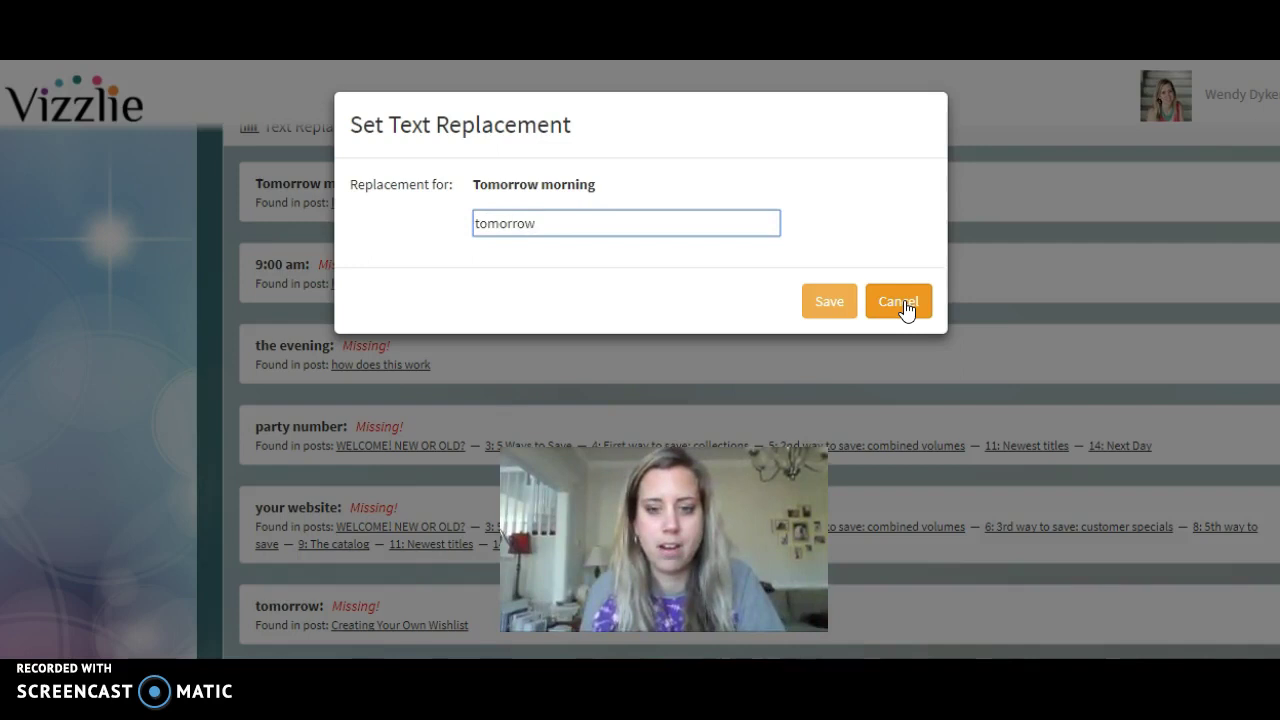
{"action": "left_click", "coordinate": [900, 303]}
{"action": "left_click", "coordinate": [371, 283]}
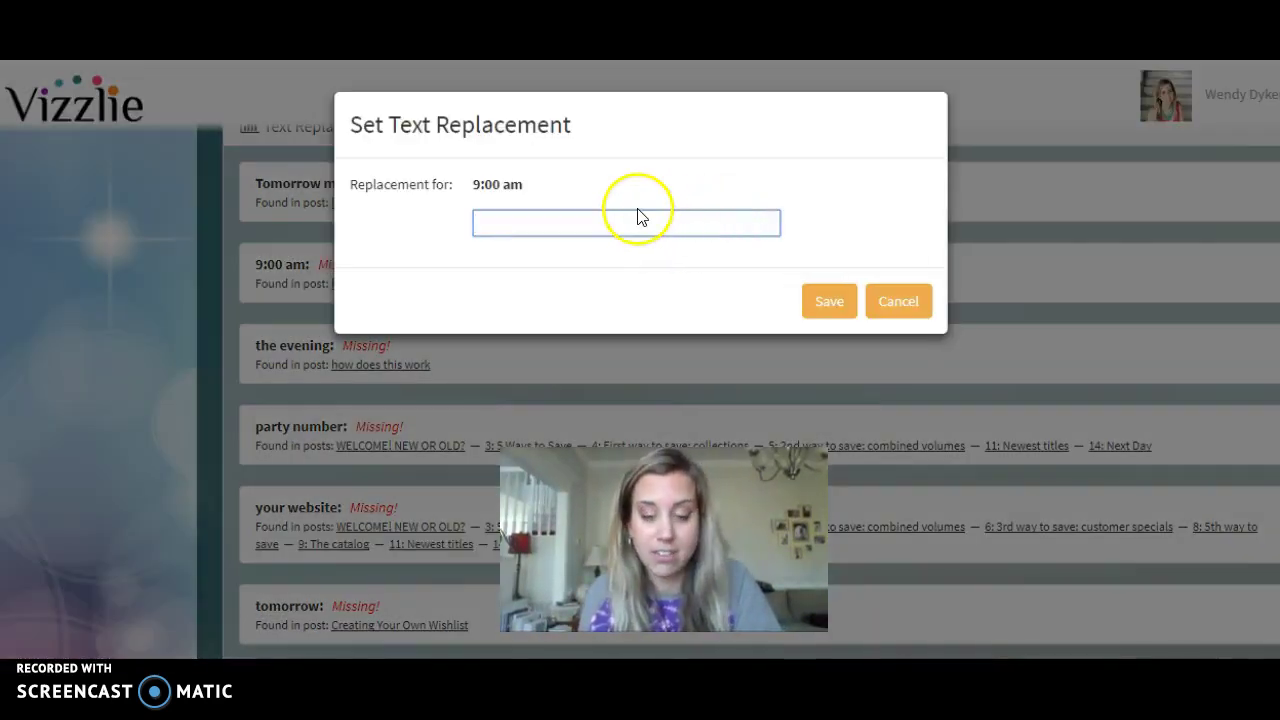
{"action": "left_click", "coordinate": [895, 312]}
Enter the consultant's web address for the 'your website' replacement and save it.
{"action": "scroll", "coordinate": [686, 340], "scroll_direction": "down", "scroll_amount": 2}
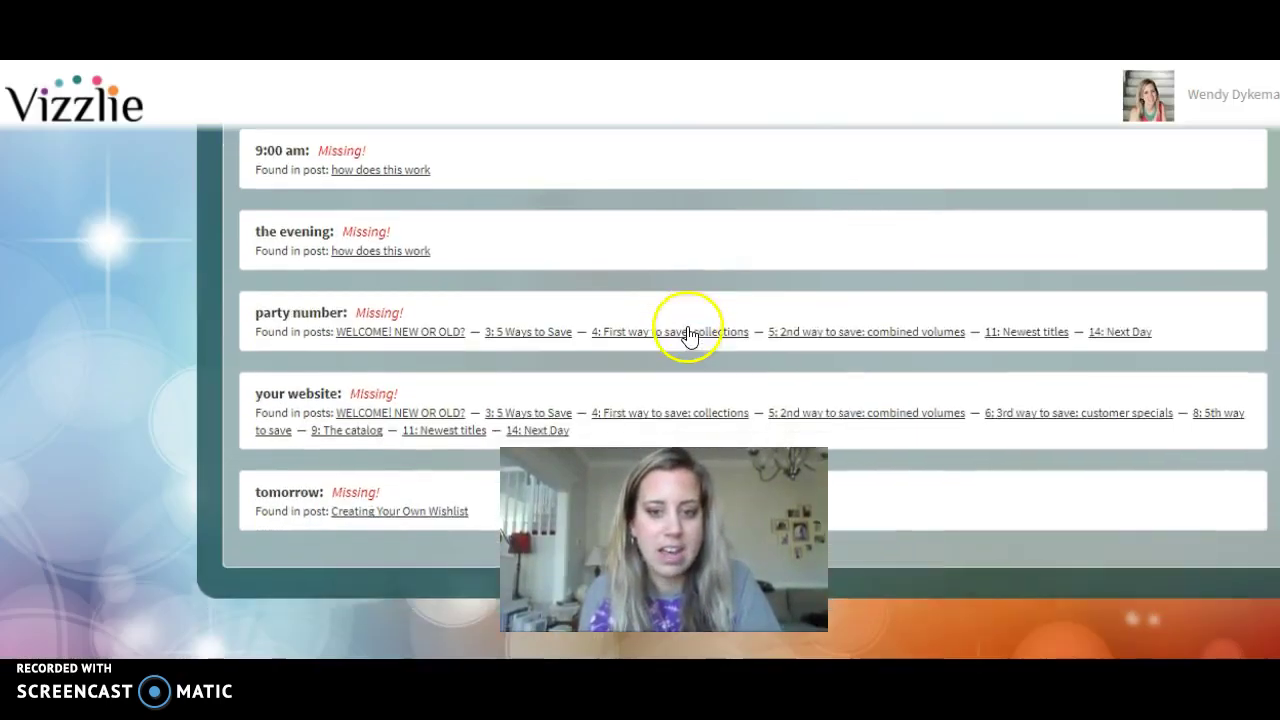
{"action": "scroll", "coordinate": [686, 336], "scroll_direction": "down", "scroll_amount": 2}
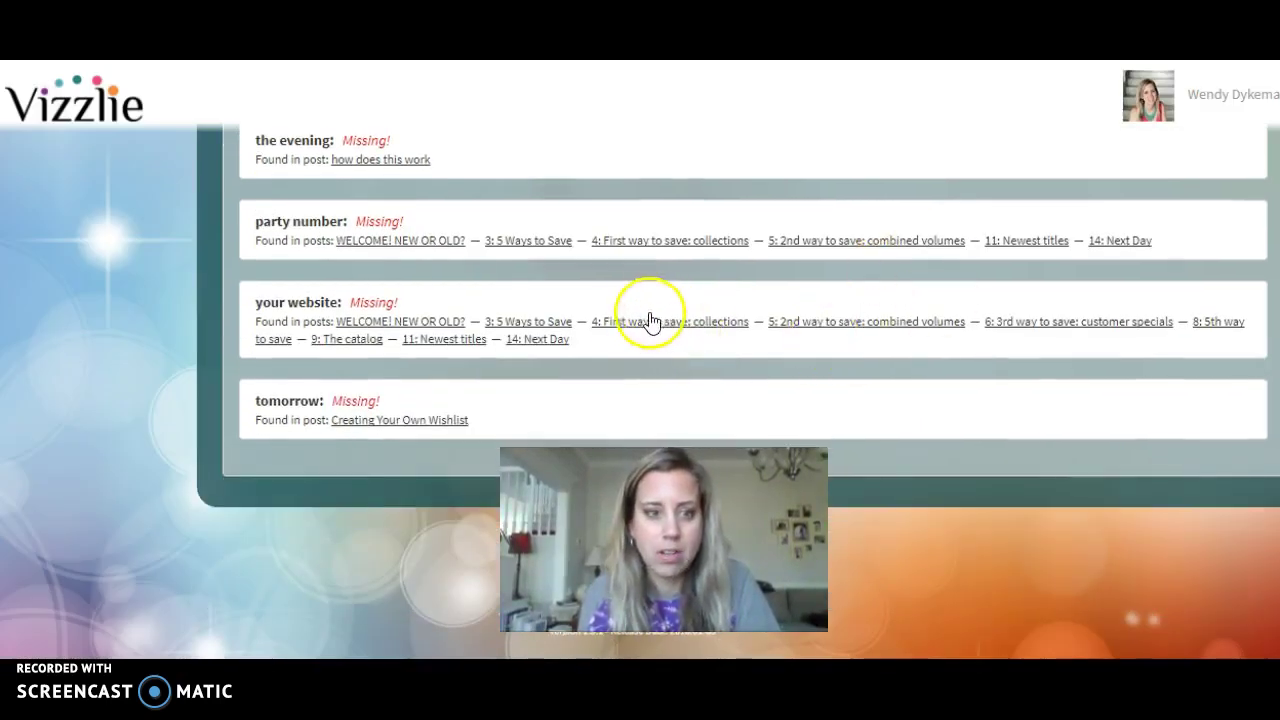
{"action": "left_click", "coordinate": [374, 304]}
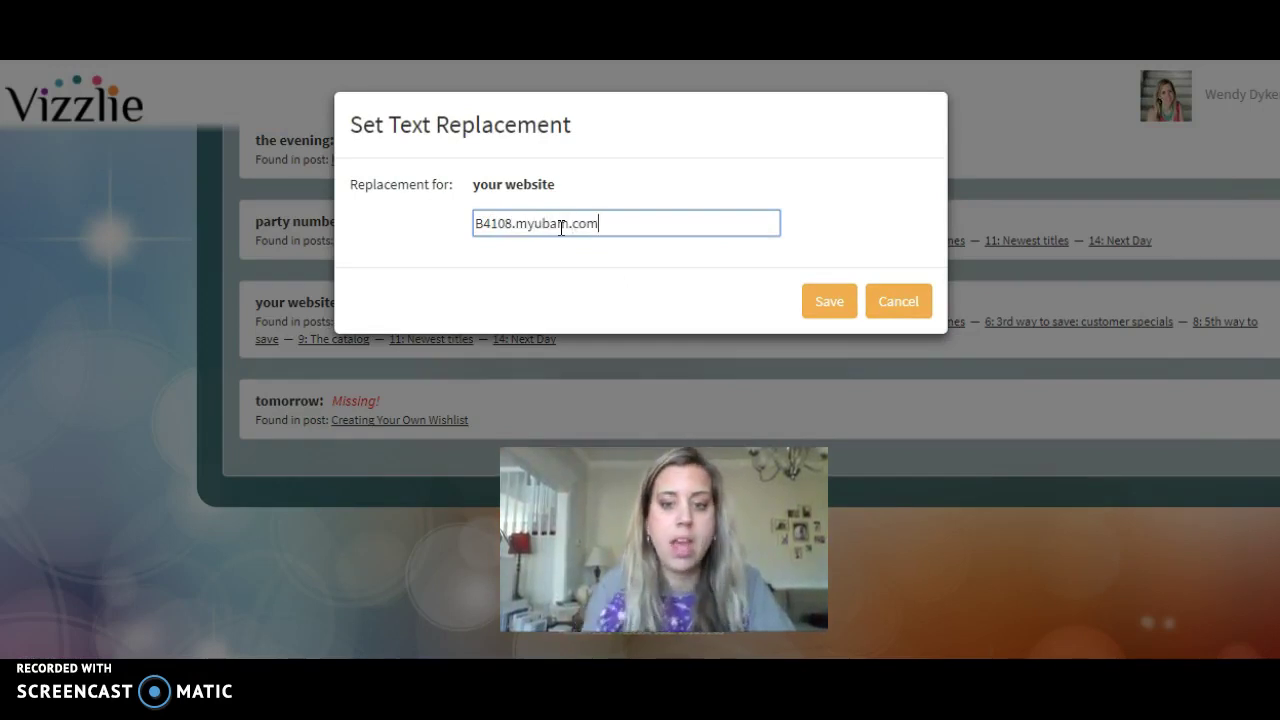
{"action": "left_click", "coordinate": [826, 297]}
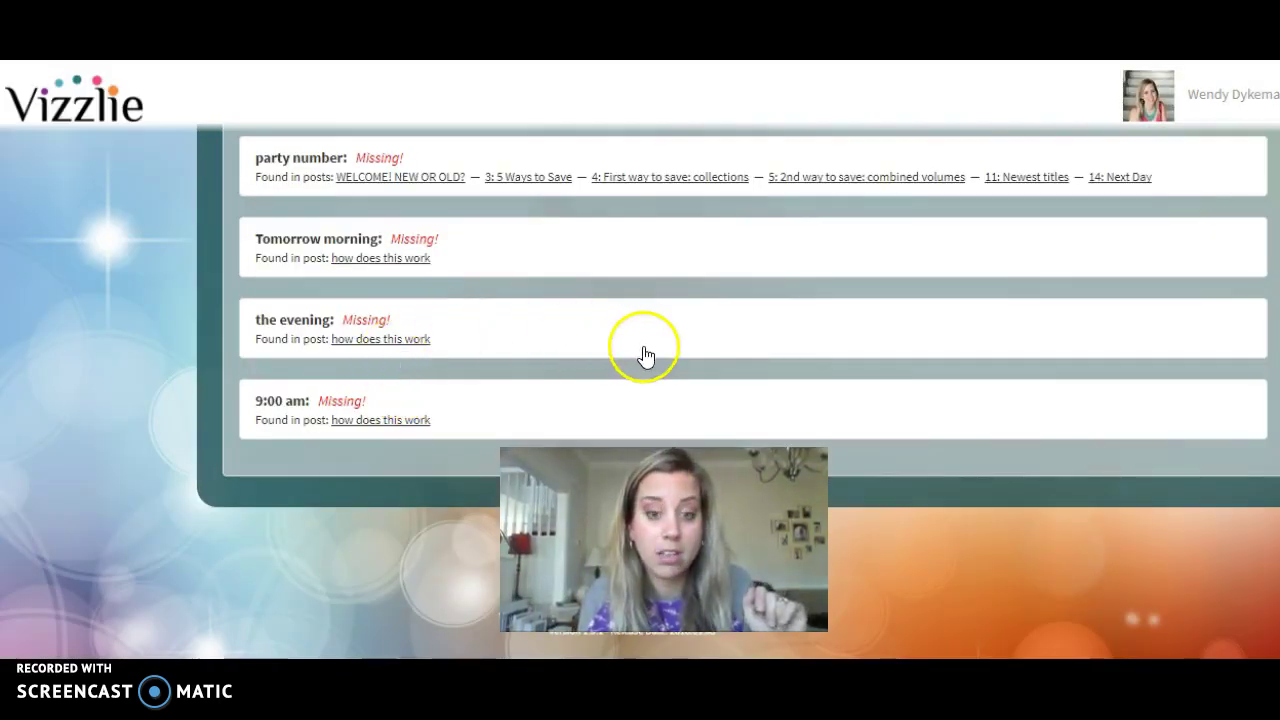
Cancel the 9:00 am entry again and return to the group overview at the top.
{"action": "left_click", "coordinate": [409, 420]}
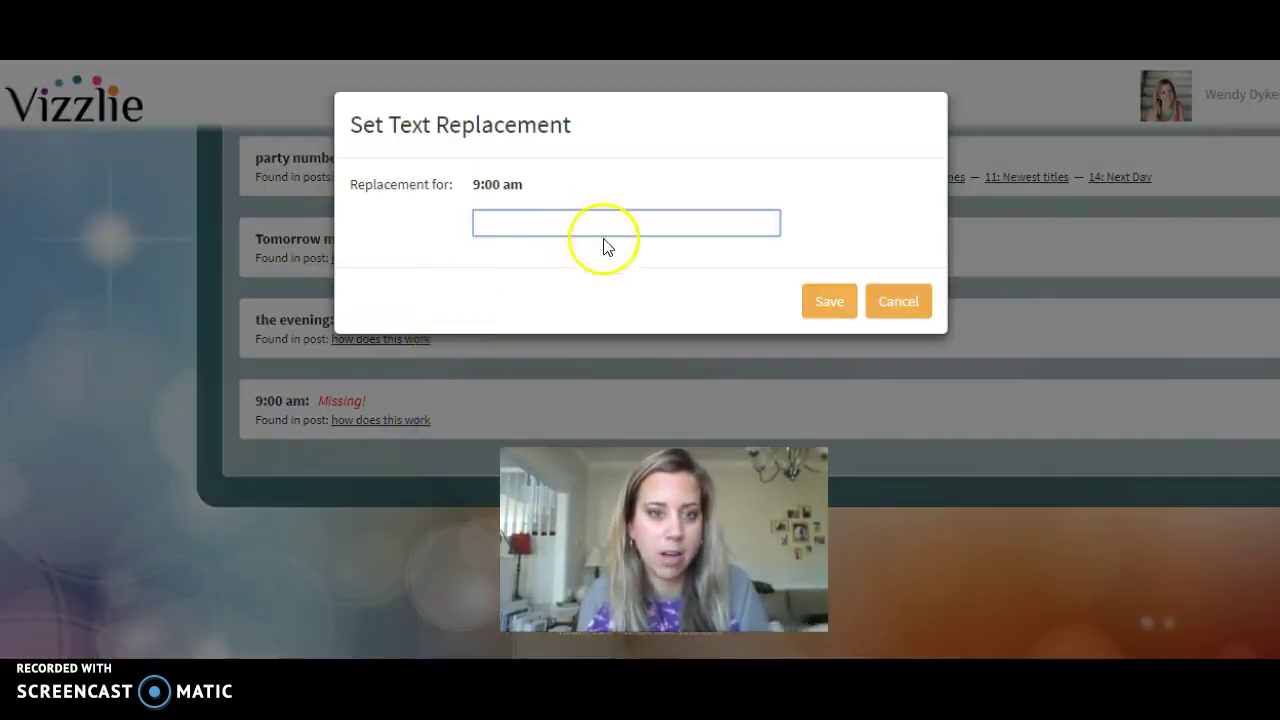
{"action": "left_click", "coordinate": [880, 307]}
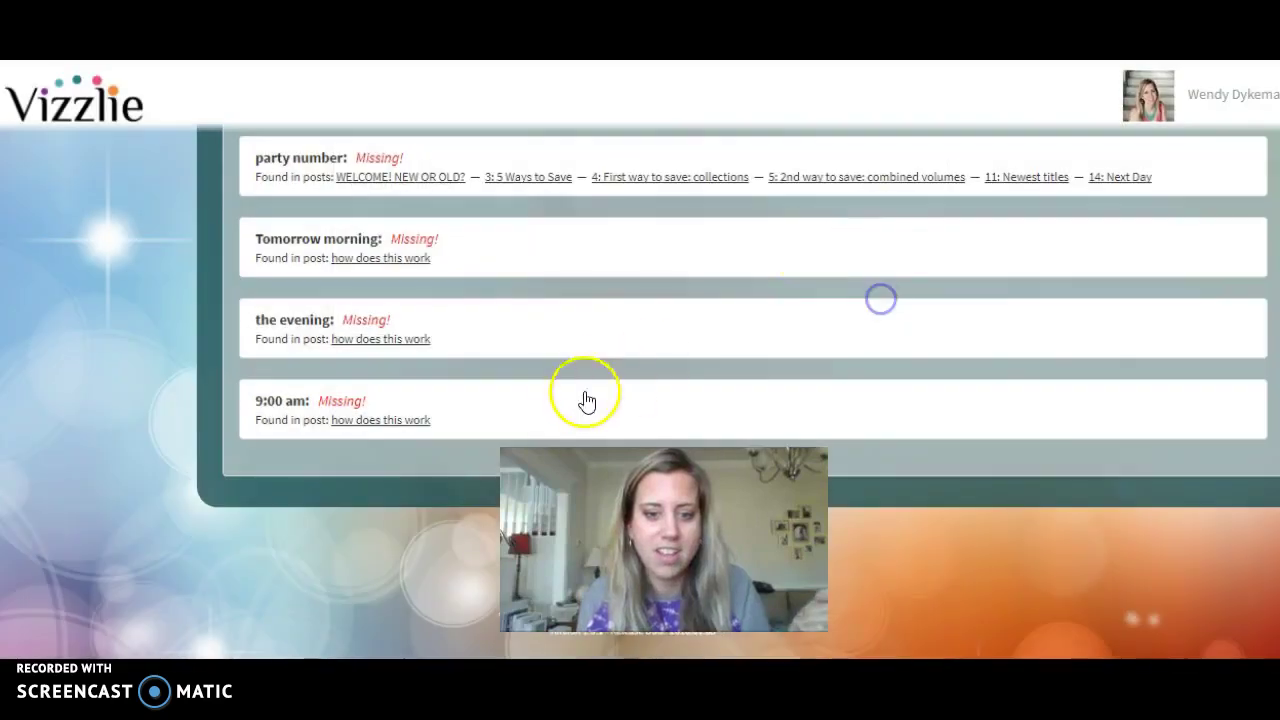
{"action": "scroll", "coordinate": [640, 391], "scroll_direction": "up", "scroll_amount": 8}
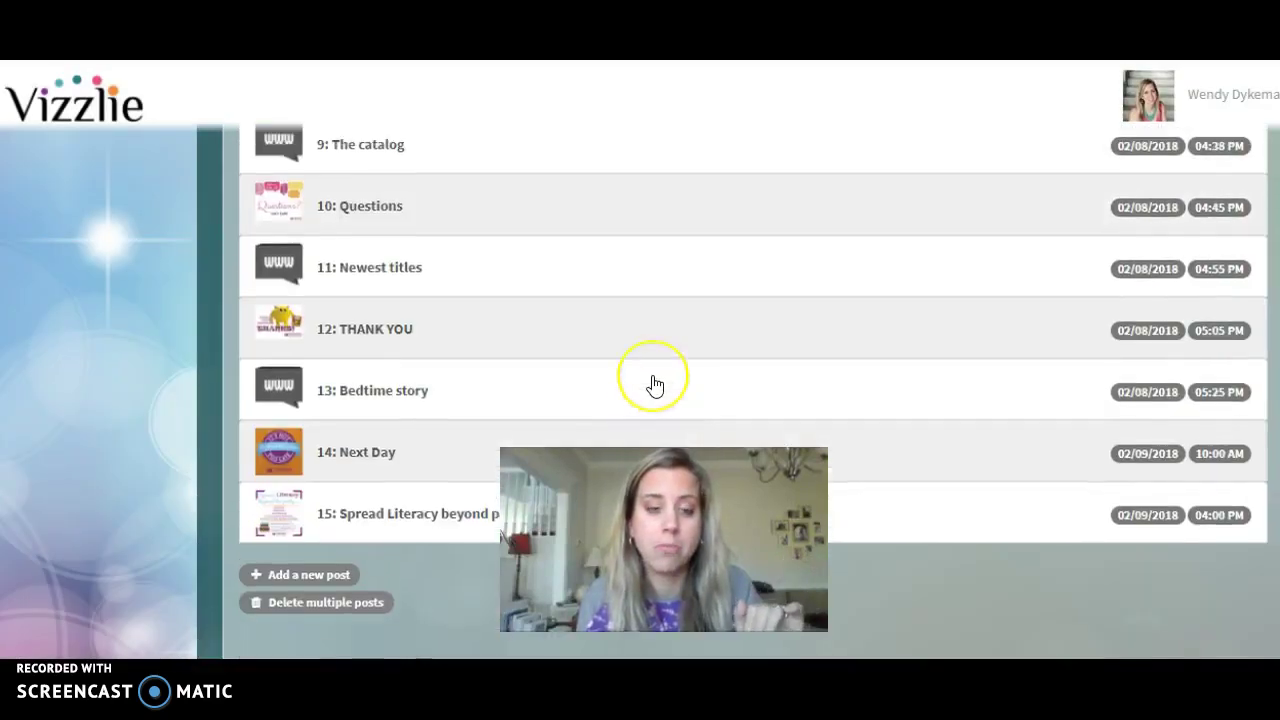
{"action": "scroll", "coordinate": [654, 386], "scroll_direction": "up", "scroll_amount": 10}
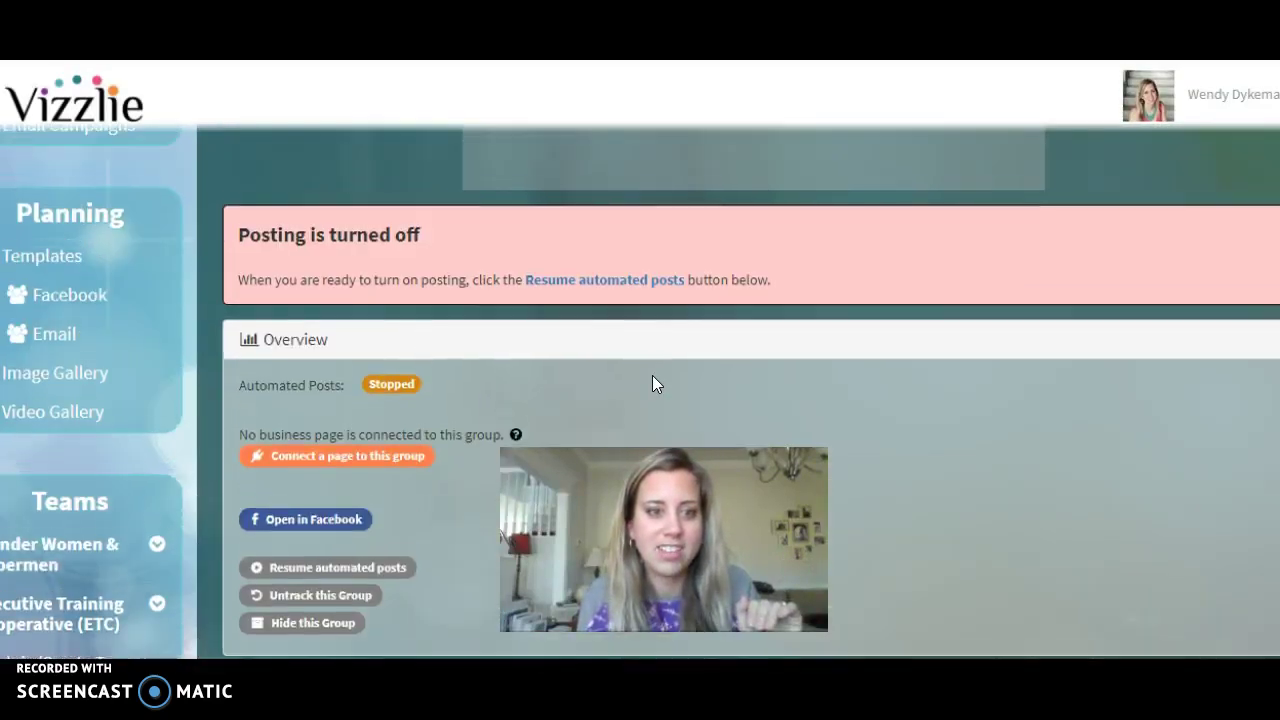
{"action": "scroll", "coordinate": [655, 384], "scroll_direction": "up", "scroll_amount": 1}
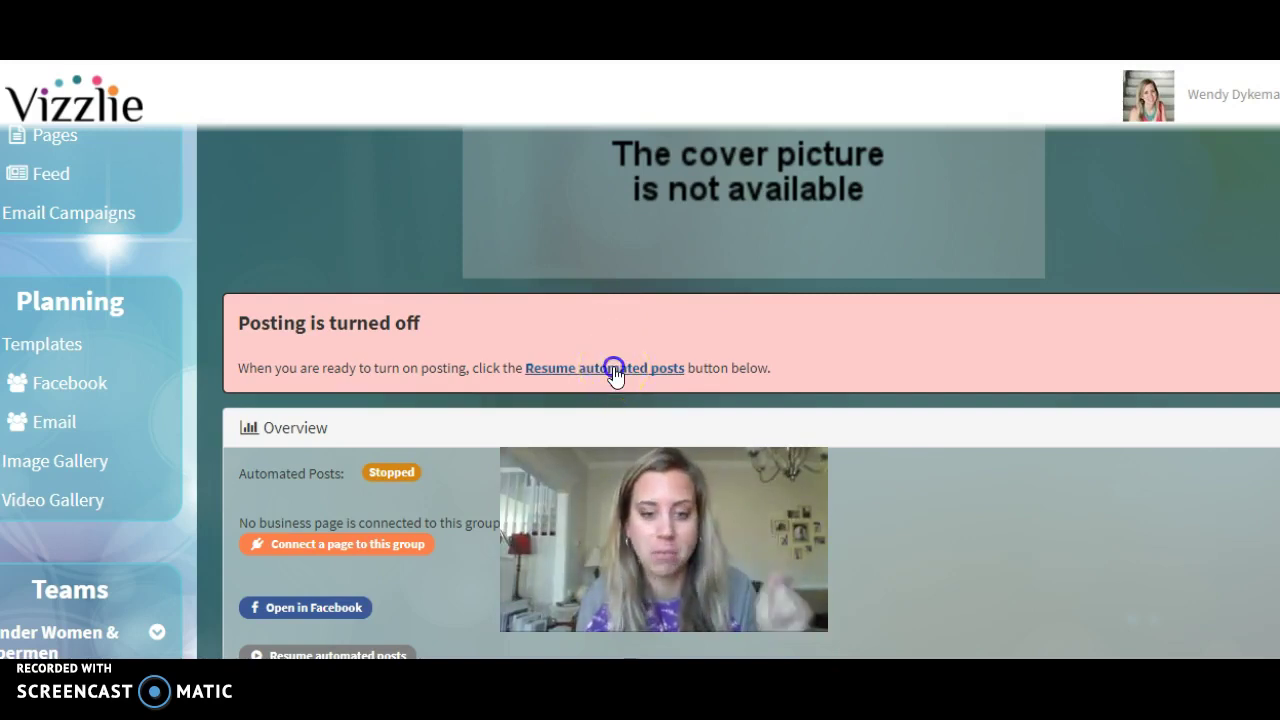
Confirm resuming automated posts, then review the page's list of missing text replacements.
{"action": "left_click", "coordinate": [614, 372]}
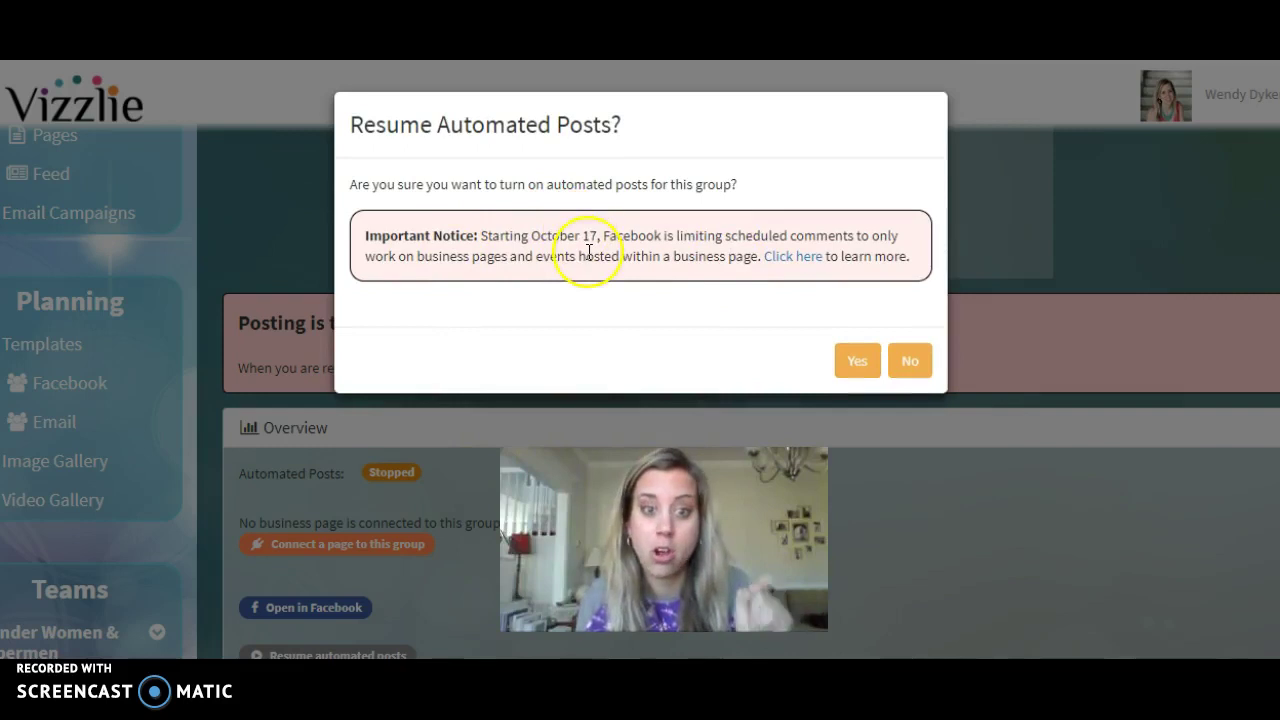
{"action": "left_click", "coordinate": [857, 360]}
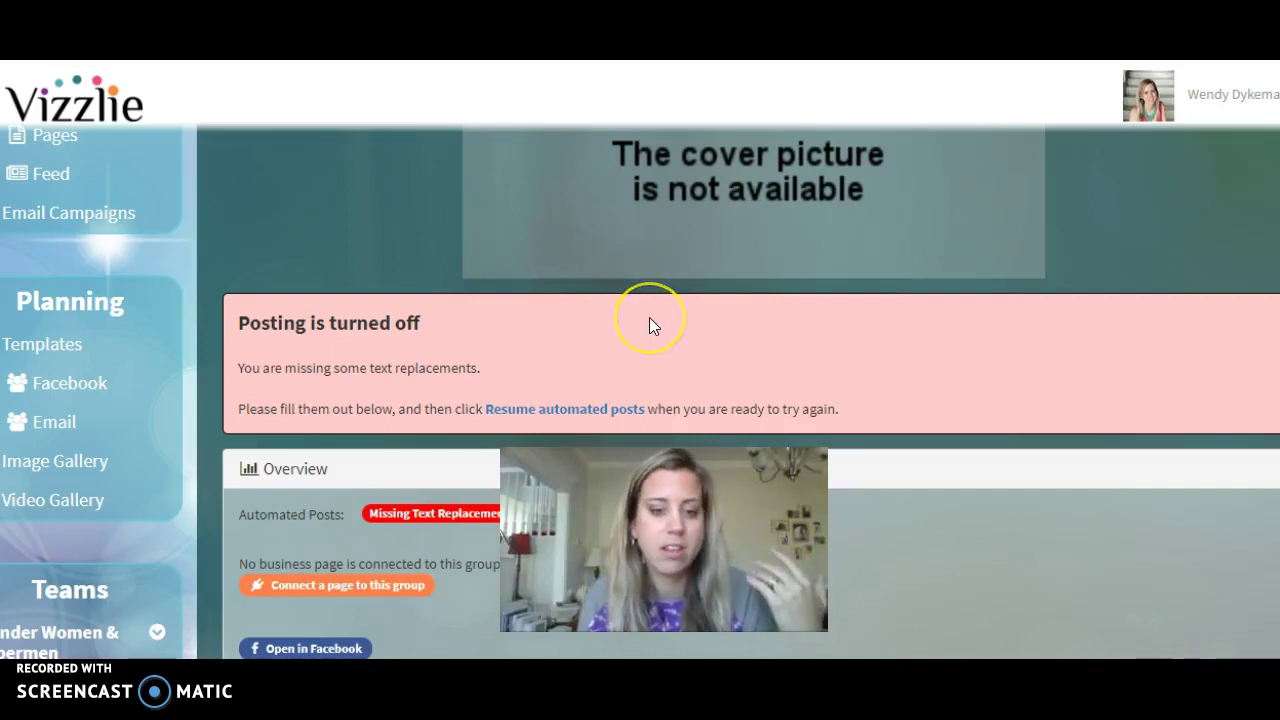
{"action": "scroll", "coordinate": [649, 320], "scroll_direction": "down", "scroll_amount": 2}
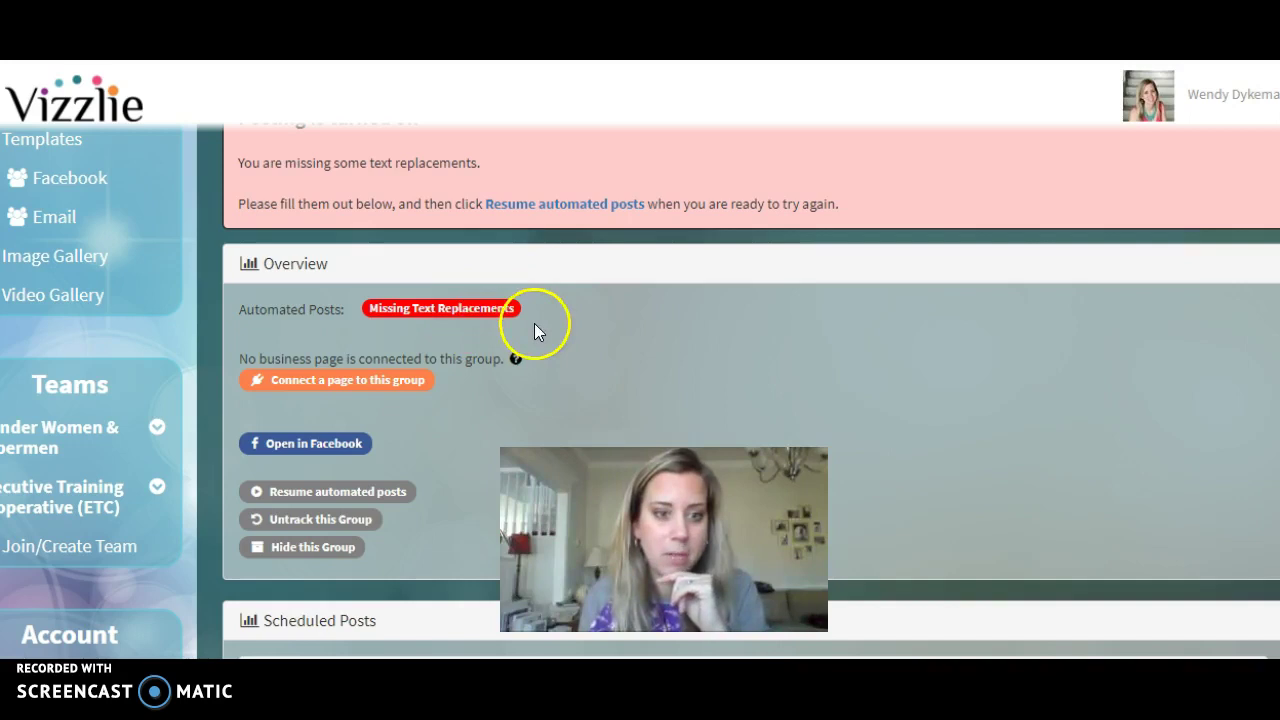
{"action": "scroll", "coordinate": [631, 312], "scroll_direction": "down", "scroll_amount": 3}
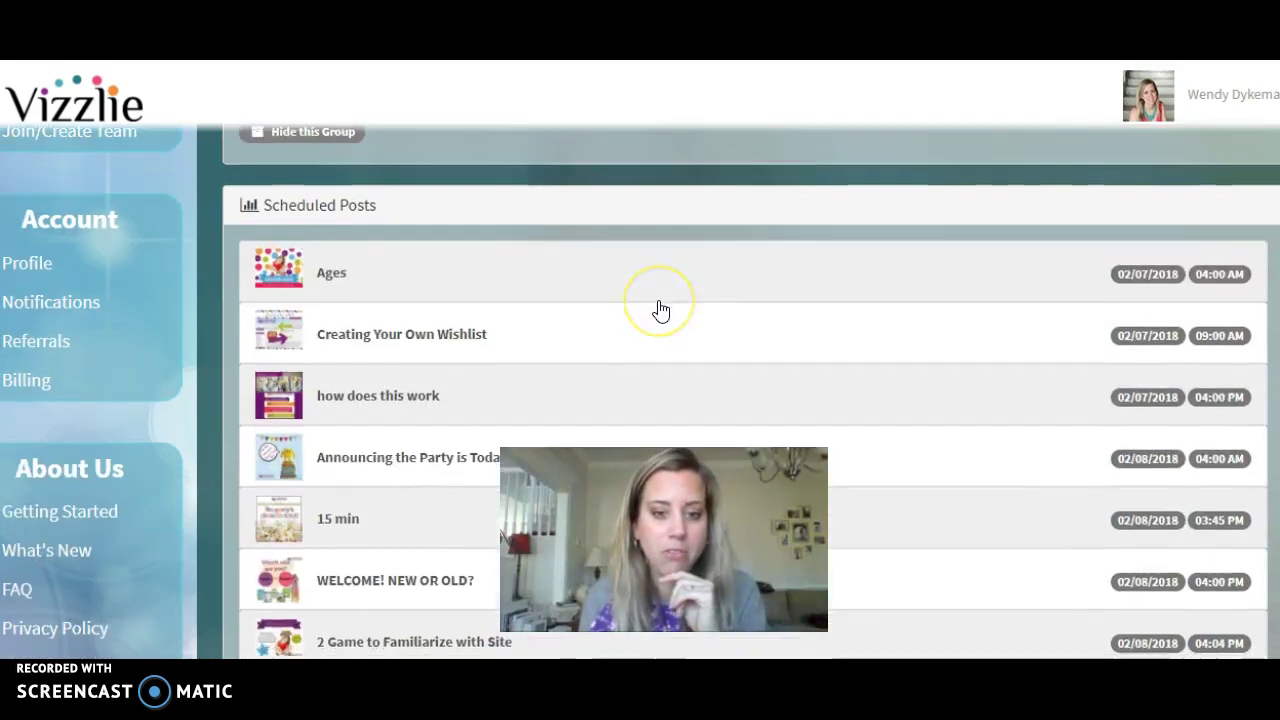
{"action": "scroll", "coordinate": [655, 310], "scroll_direction": "down", "scroll_amount": 5}
{"action": "scroll", "coordinate": [655, 312], "scroll_direction": "down", "scroll_amount": 10}
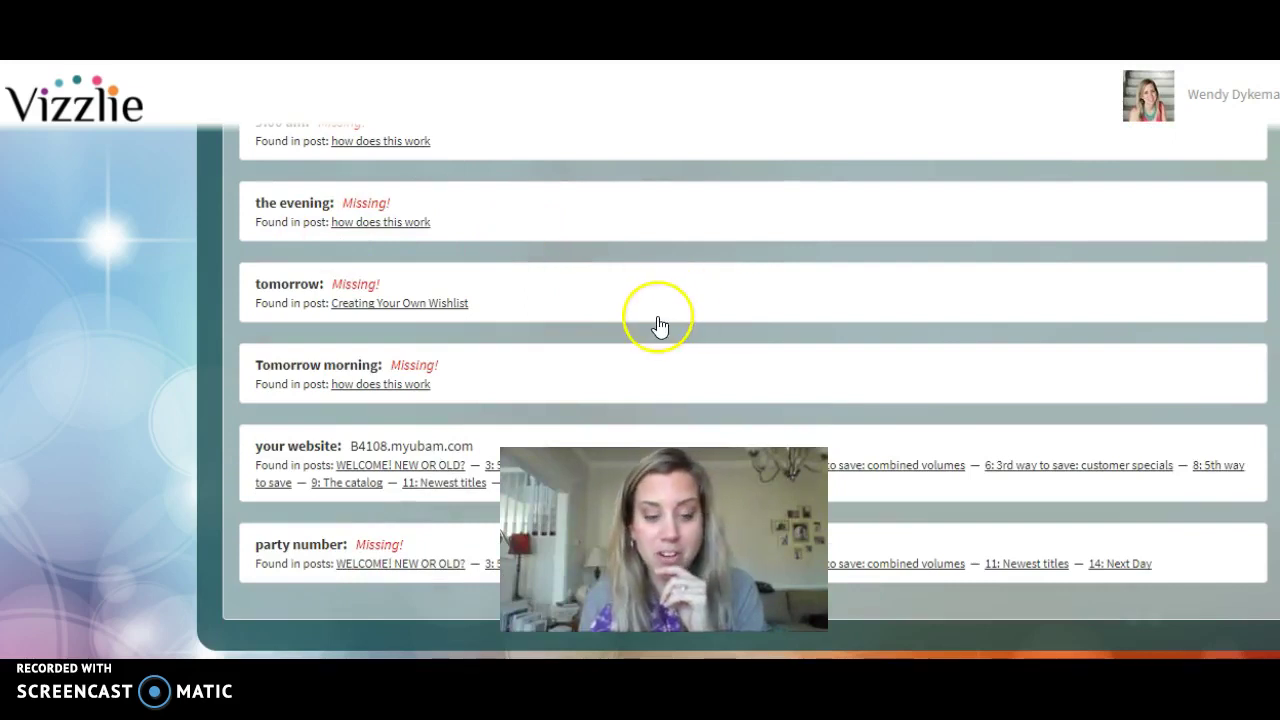
{"action": "scroll", "coordinate": [659, 325], "scroll_direction": "up", "scroll_amount": 15}
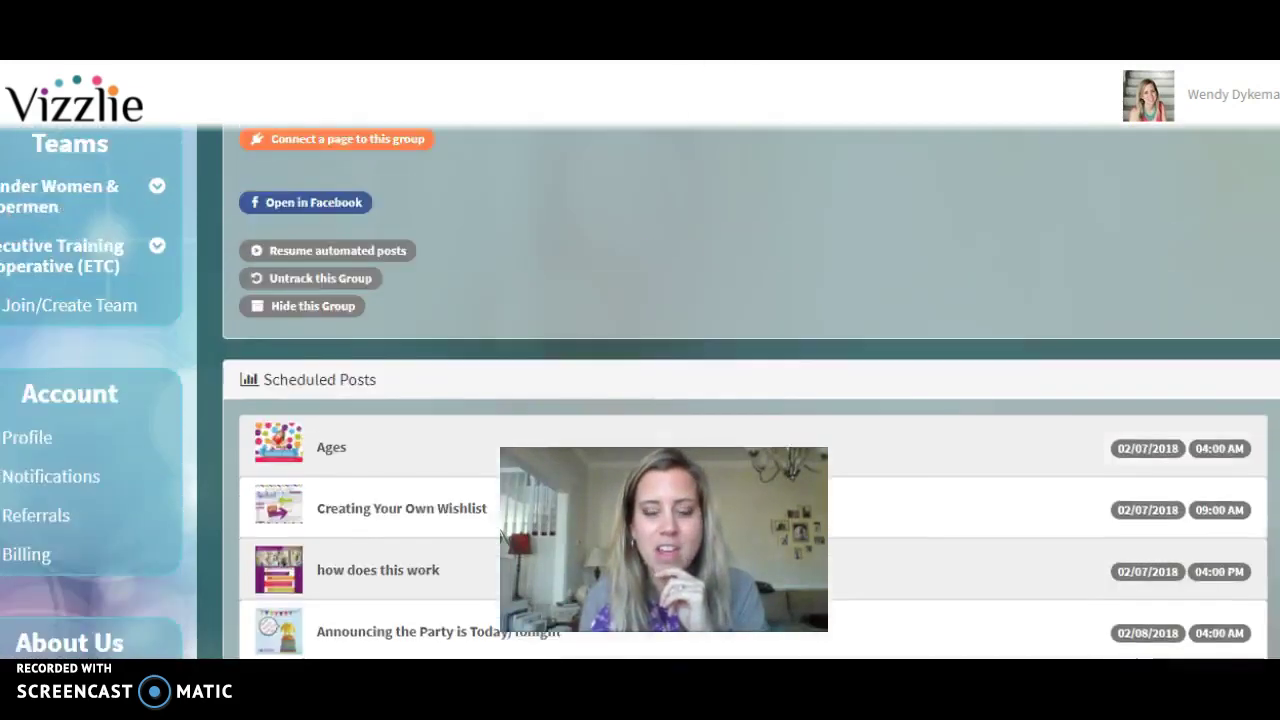
{"action": "scroll", "coordinate": [645, 261], "scroll_direction": "up", "scroll_amount": 3}
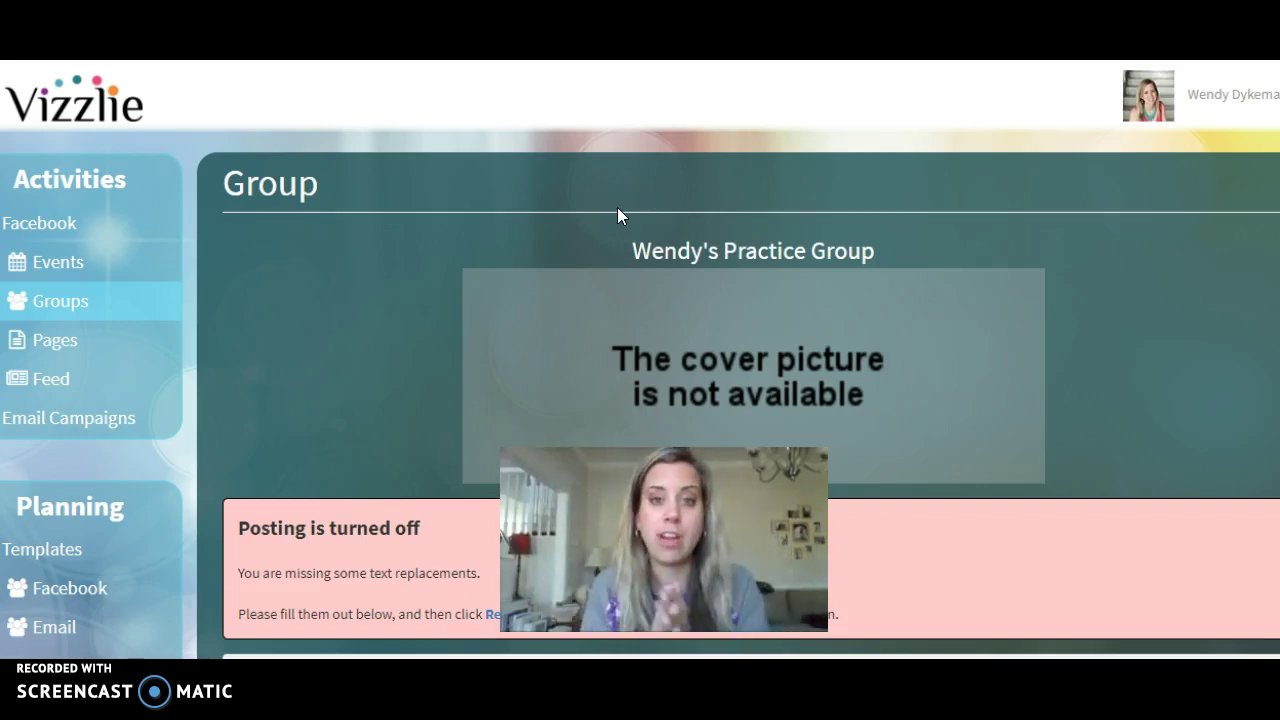
Open the Wonder Women & Supermen, Usborne Books & More group's Photos page on Facebook.
{"action": "left_click", "coordinate": [622, 212]}
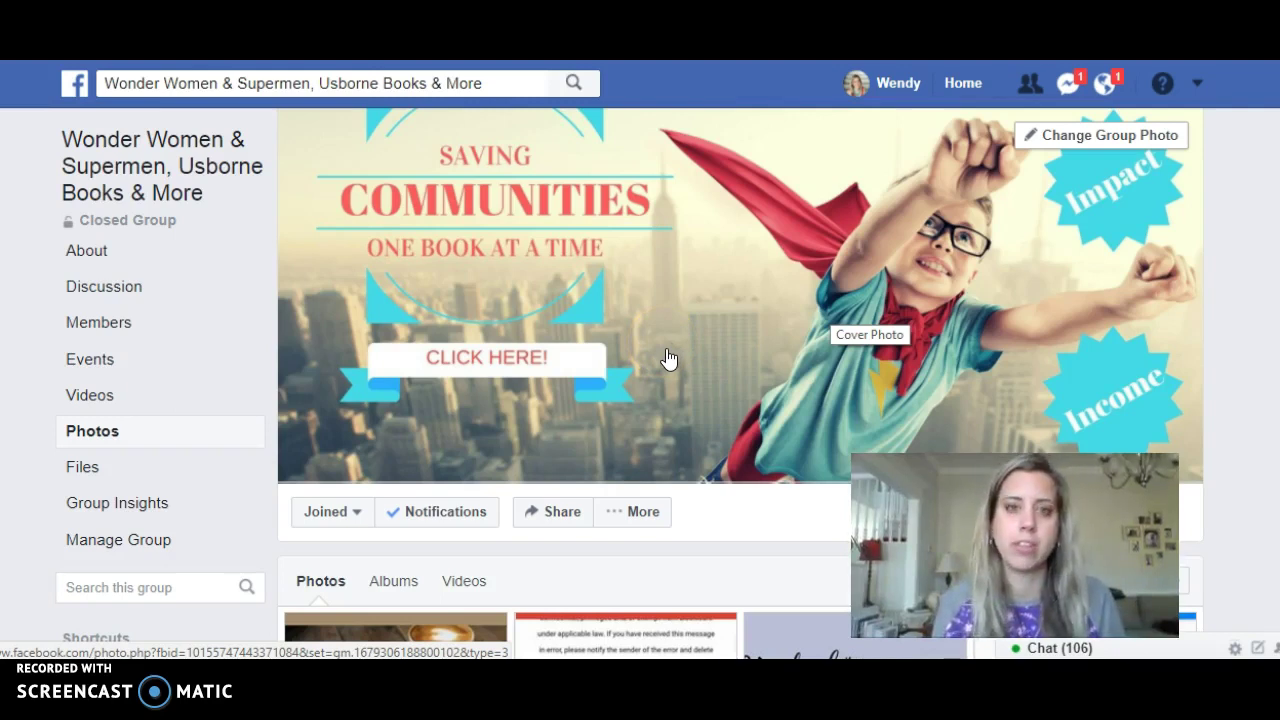
Show the group's Albums tab, listing 1–9 of its 43 albums.
{"action": "scroll", "coordinate": [750, 455], "scroll_direction": "down", "scroll_amount": 2}
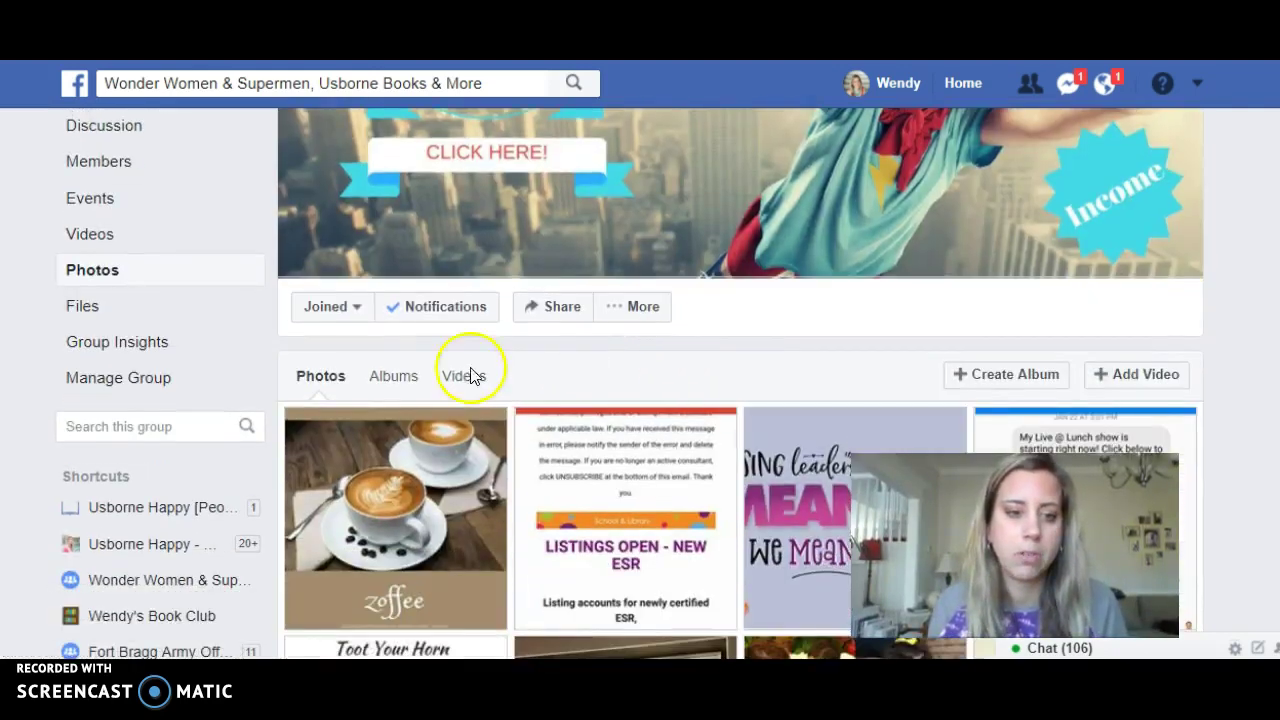
{"action": "left_click", "coordinate": [392, 384]}
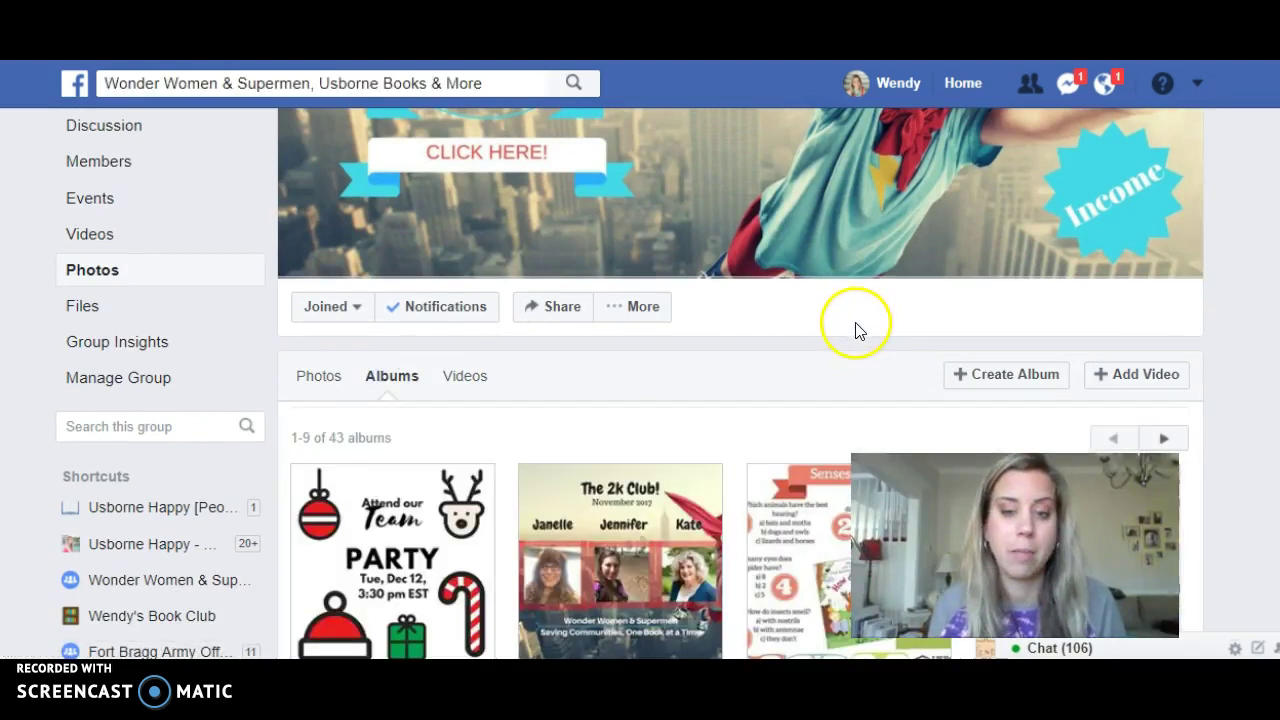